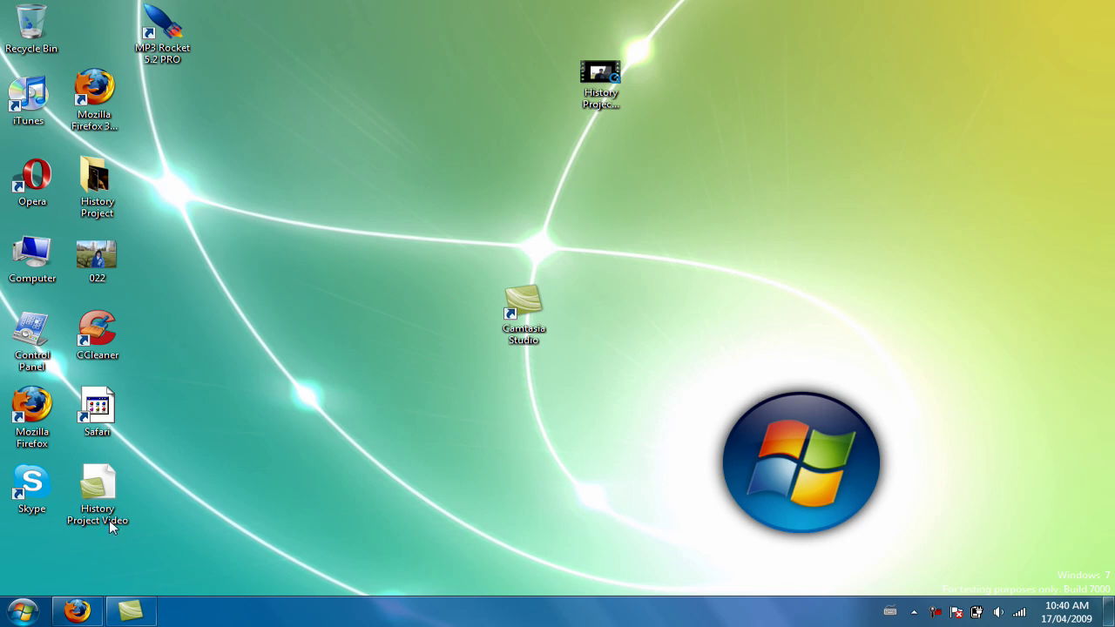
- Restore the YouTube browser window and open the Add-ons manager's Extensions list
{"action": "left_click", "coordinate": [76, 611]}
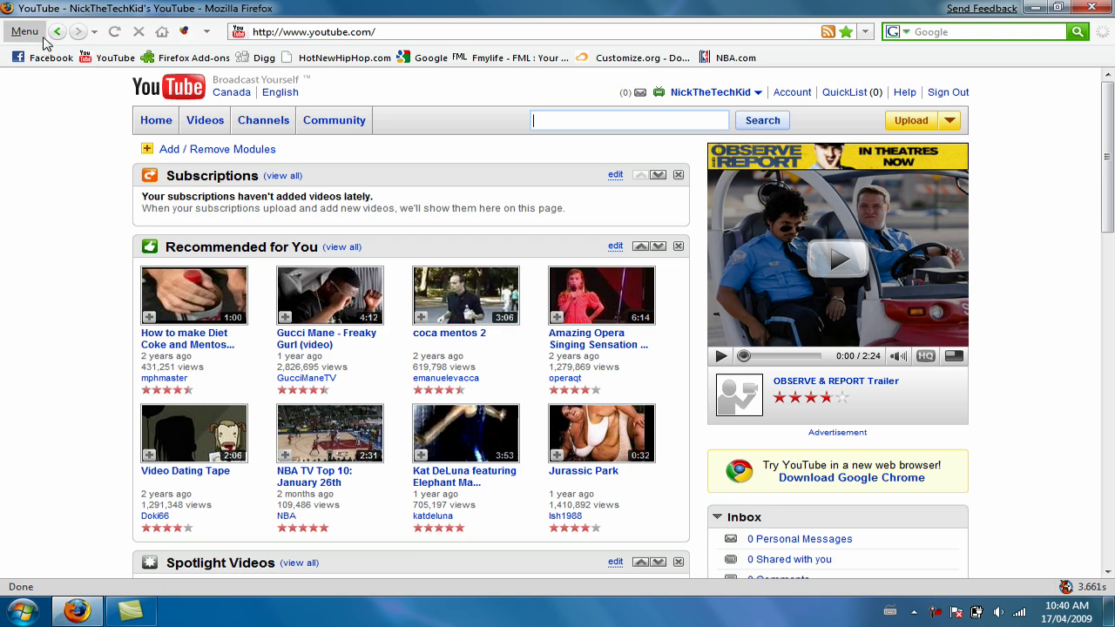
{"action": "left_click", "coordinate": [24, 31]}
{"action": "mouse_move", "coordinate": [63, 139]}
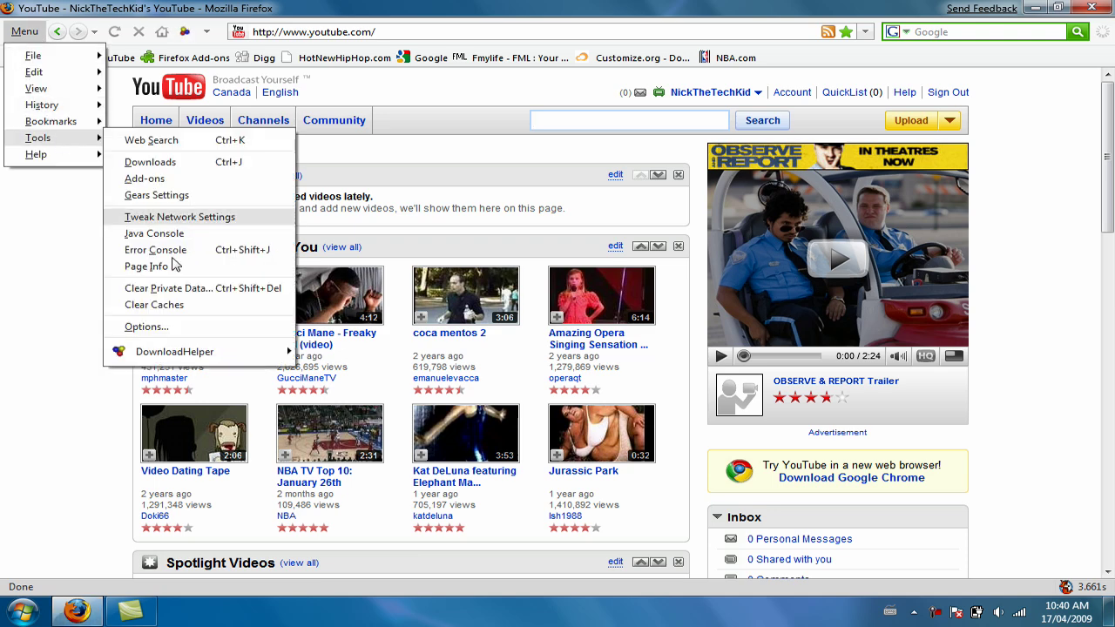
{"action": "left_click", "coordinate": [156, 181]}
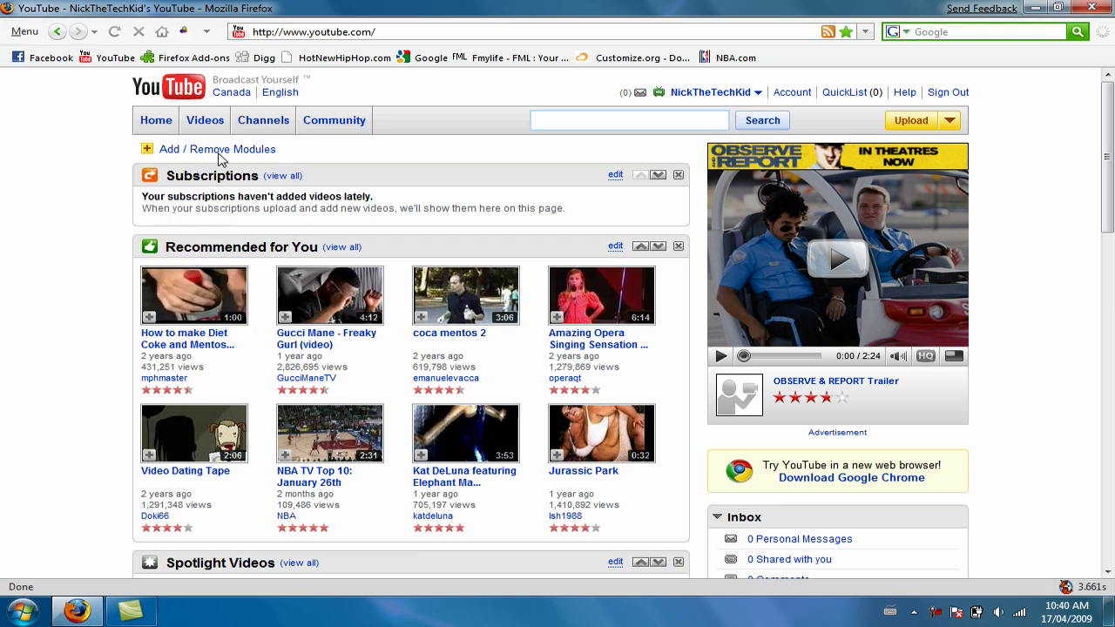
{"action": "scroll", "coordinate": [431, 180], "scroll_direction": "up", "scroll_amount": 3}
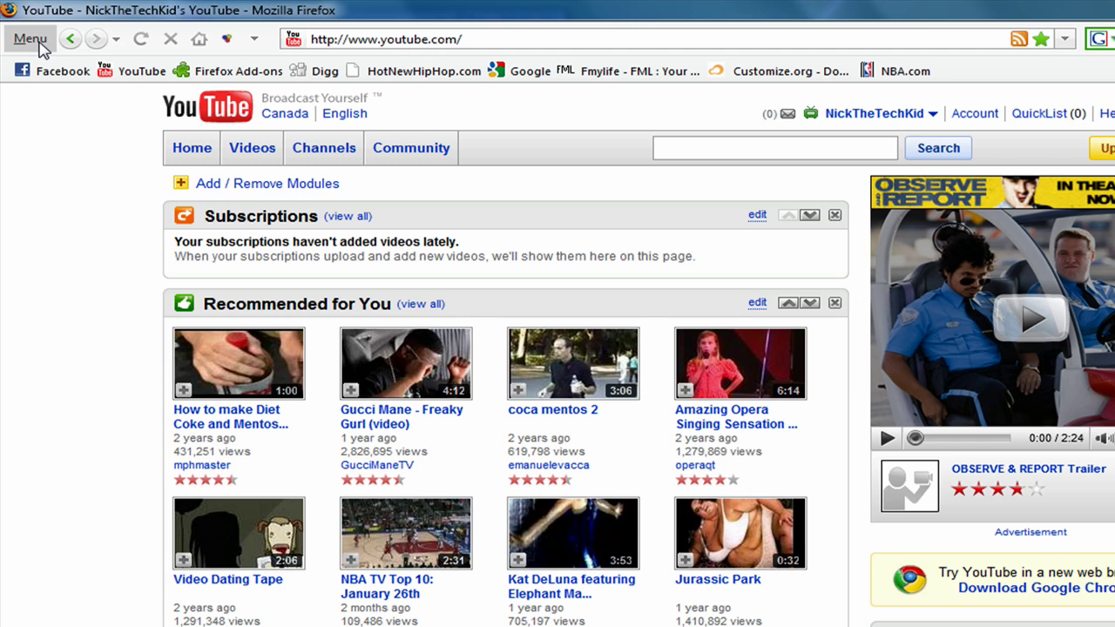
{"action": "left_click", "coordinate": [30, 39]}
{"action": "mouse_move", "coordinate": [40, 68]}
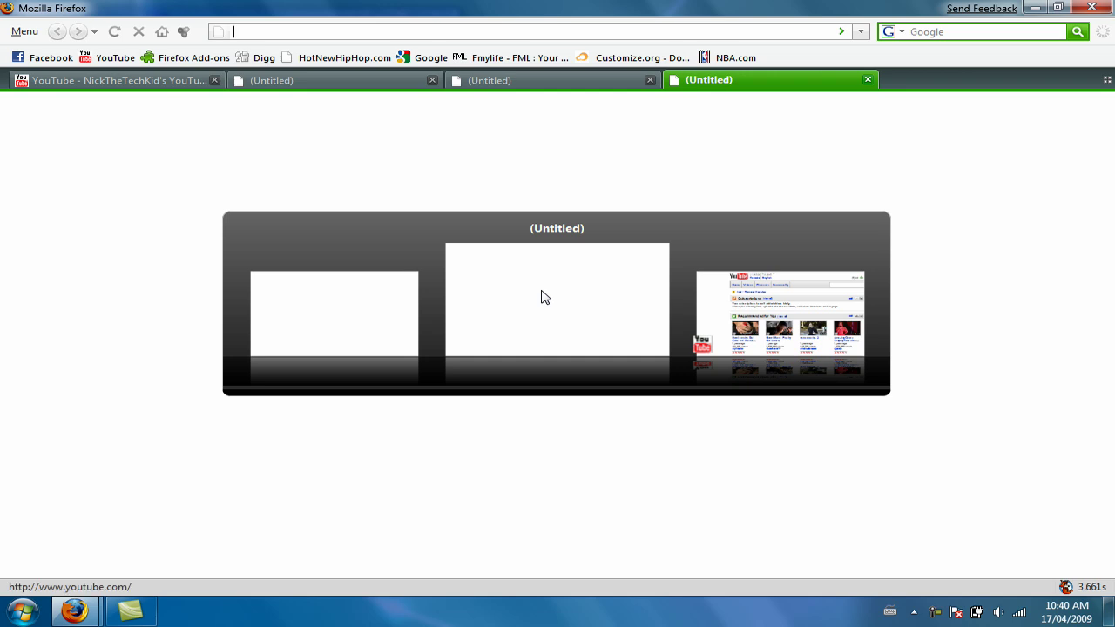
{"action": "key", "text": "ctrl+Tab"}
{"action": "key", "text": "ctrl+Tab"}
{"action": "key", "text": "ctrl+Tab"}
{"action": "key", "text": "ctrl+Tab"}
{"action": "key", "text": "ctrl+Tab"}
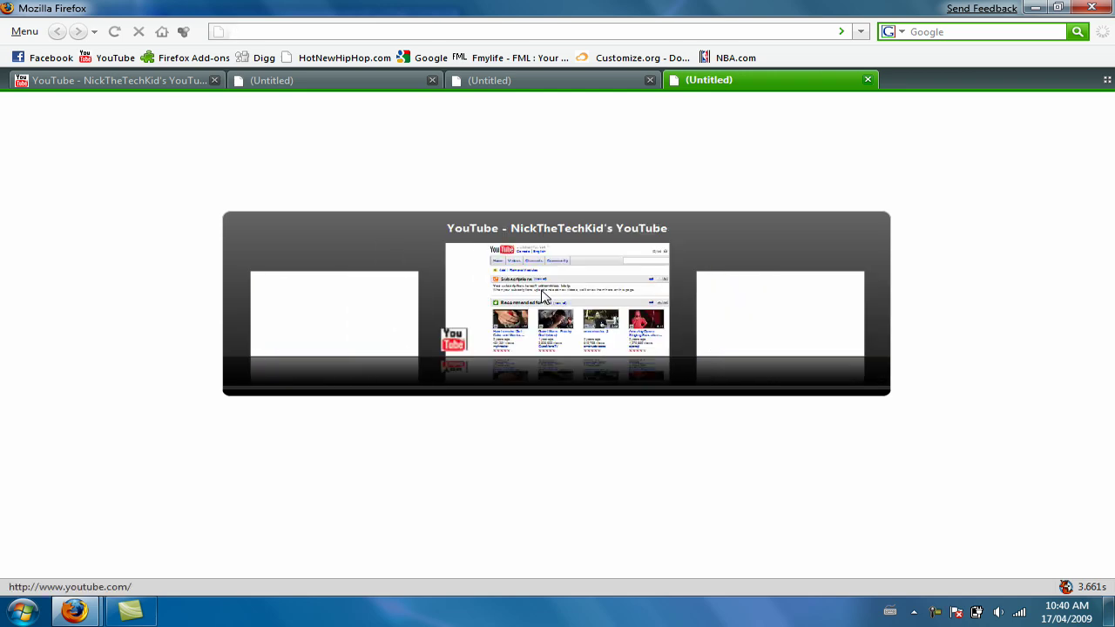
{"action": "key", "text": "ctrl+Tab"}
{"action": "key", "text": "ctrl+Tab"}
{"action": "key", "text": "ctrl+Tab"}
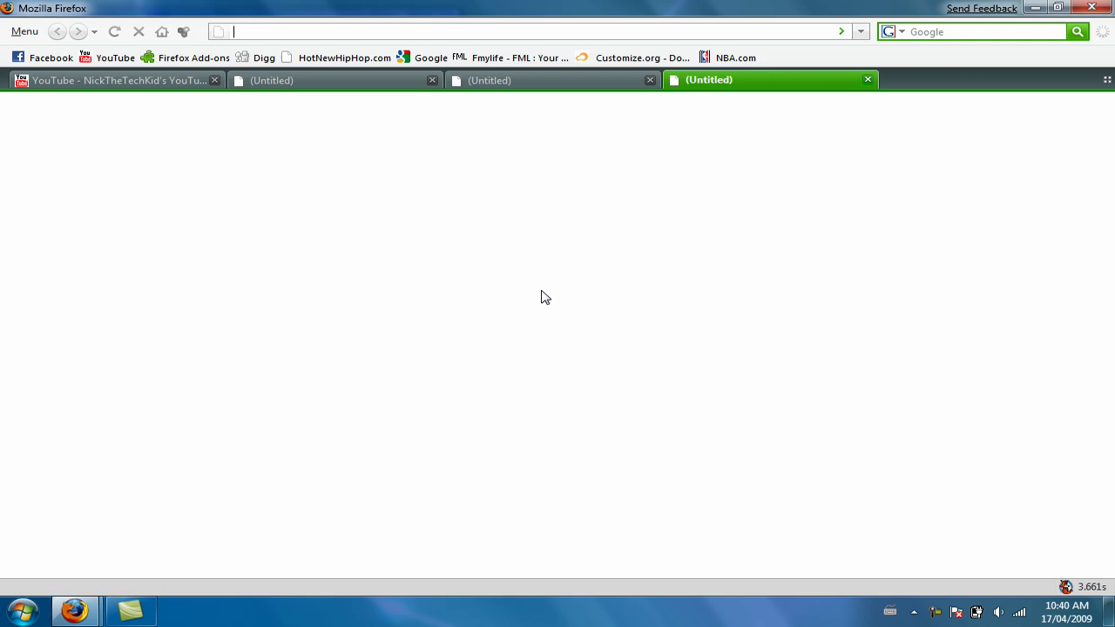
{"action": "key", "text": "ctrl+Tab"}
{"action": "left_click", "coordinate": [867, 79]}
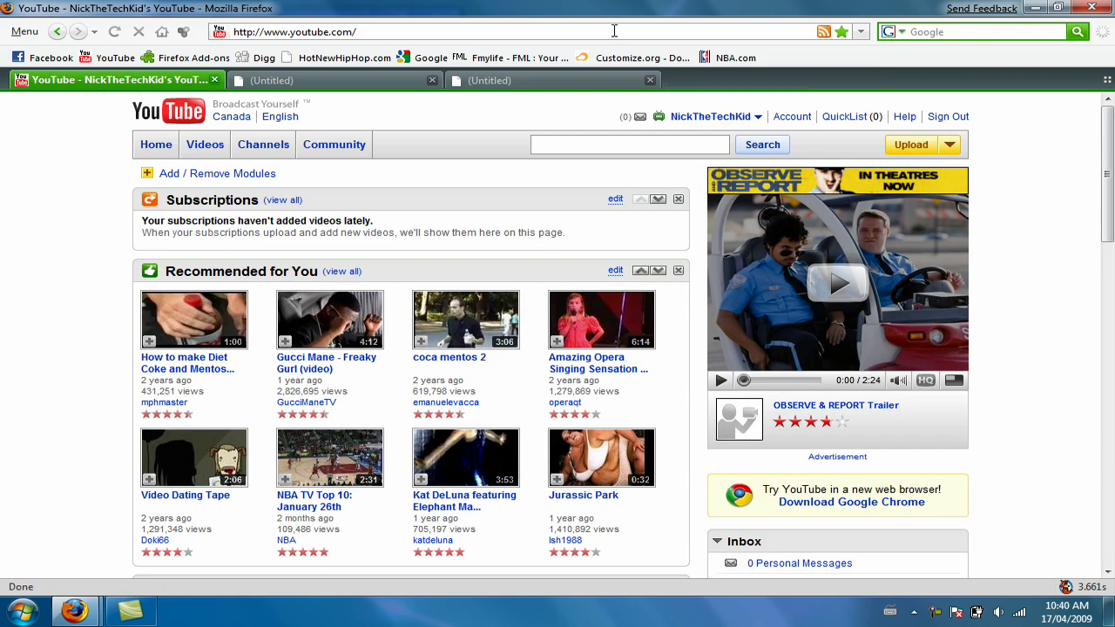
{"action": "left_click", "coordinate": [649, 79]}
{"action": "left_click", "coordinate": [432, 79]}
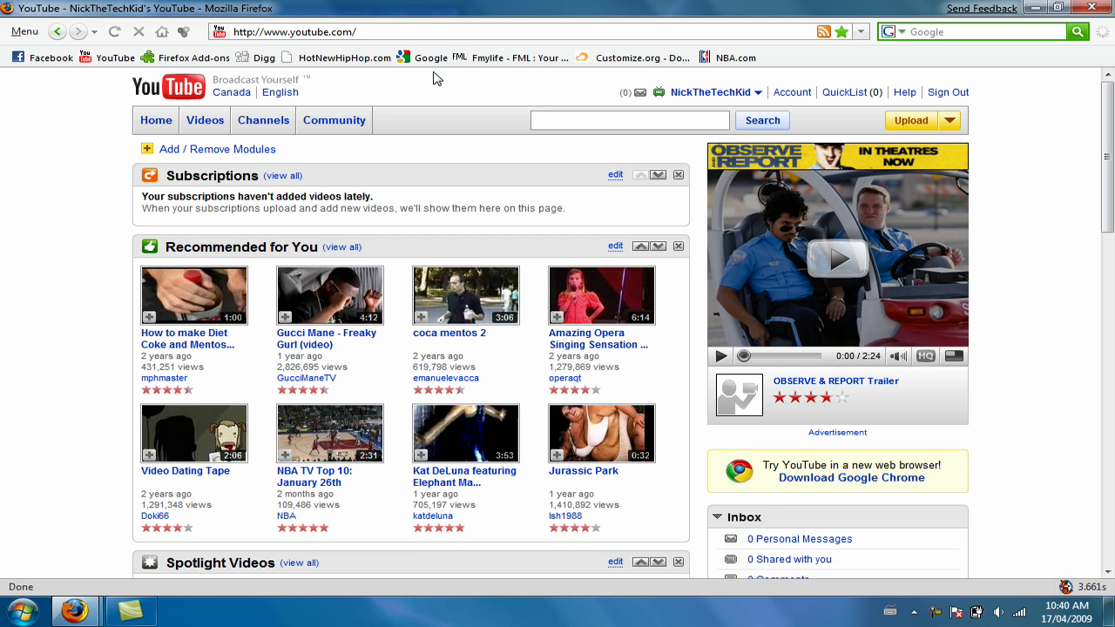
{"action": "left_click", "coordinate": [24, 37]}
{"action": "mouse_move", "coordinate": [48, 54]}
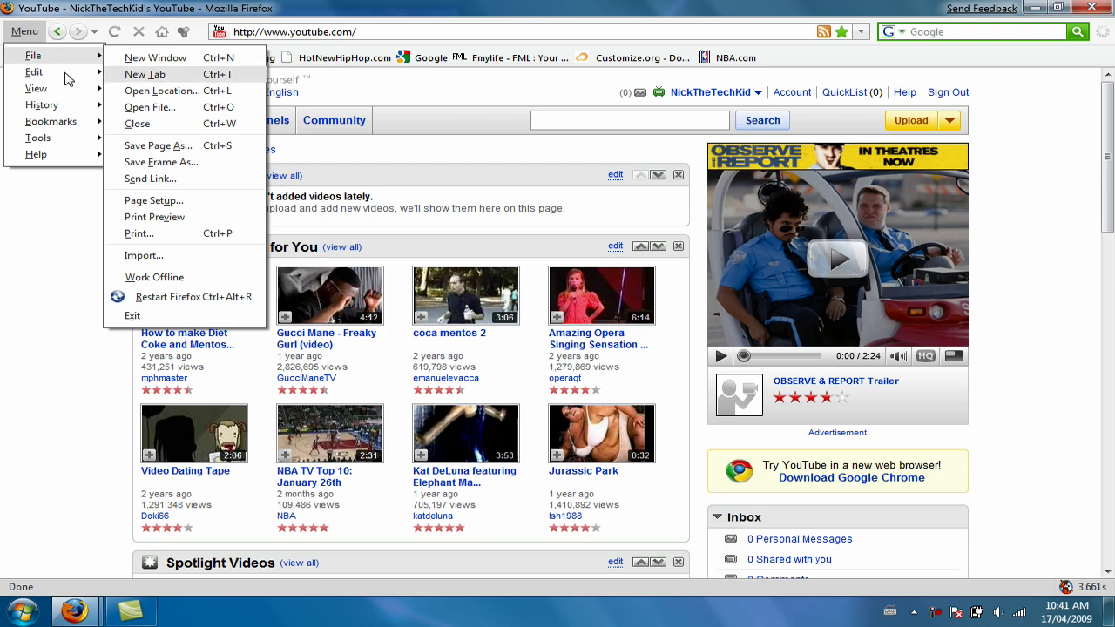
{"action": "left_click", "coordinate": [74, 610]}
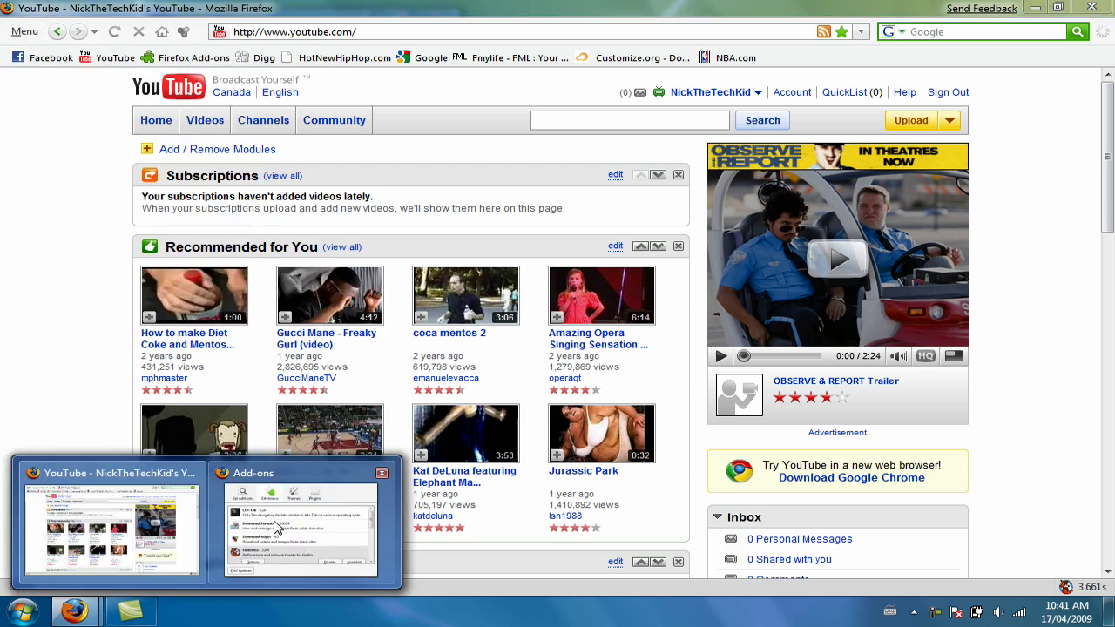
{"action": "left_click", "coordinate": [276, 528]}
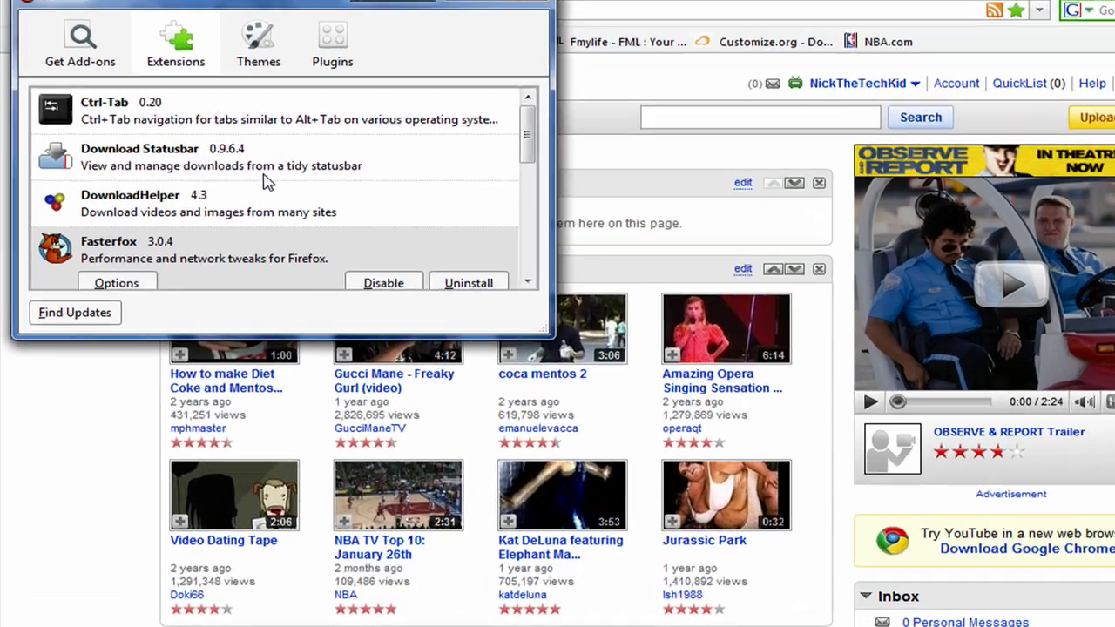
{"action": "left_click", "coordinate": [228, 170]}
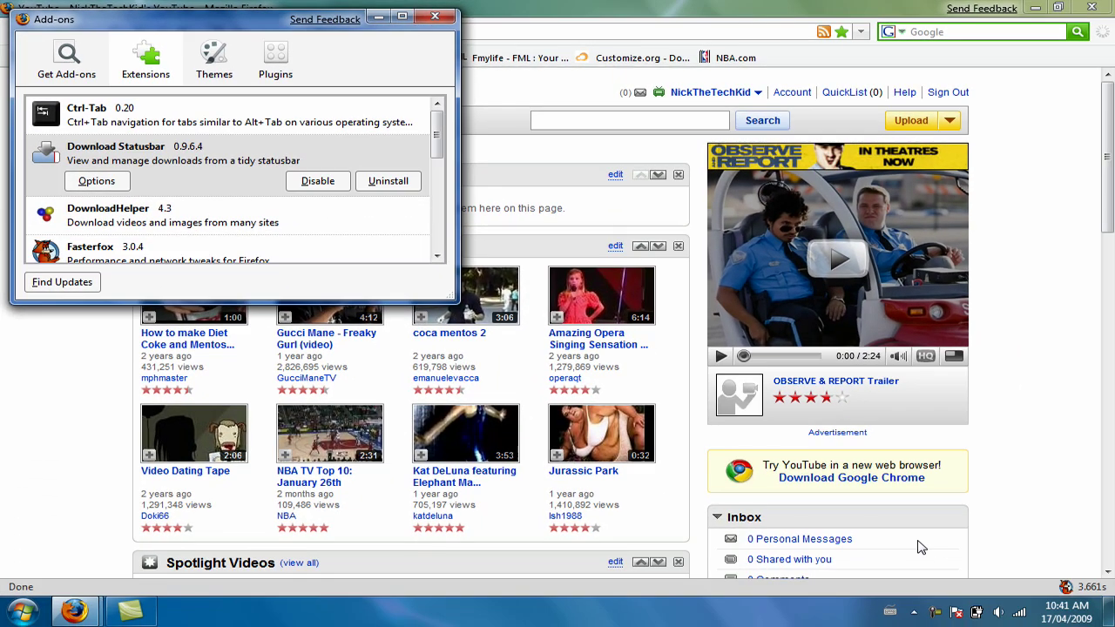
{"action": "left_click", "coordinate": [250, 229]}
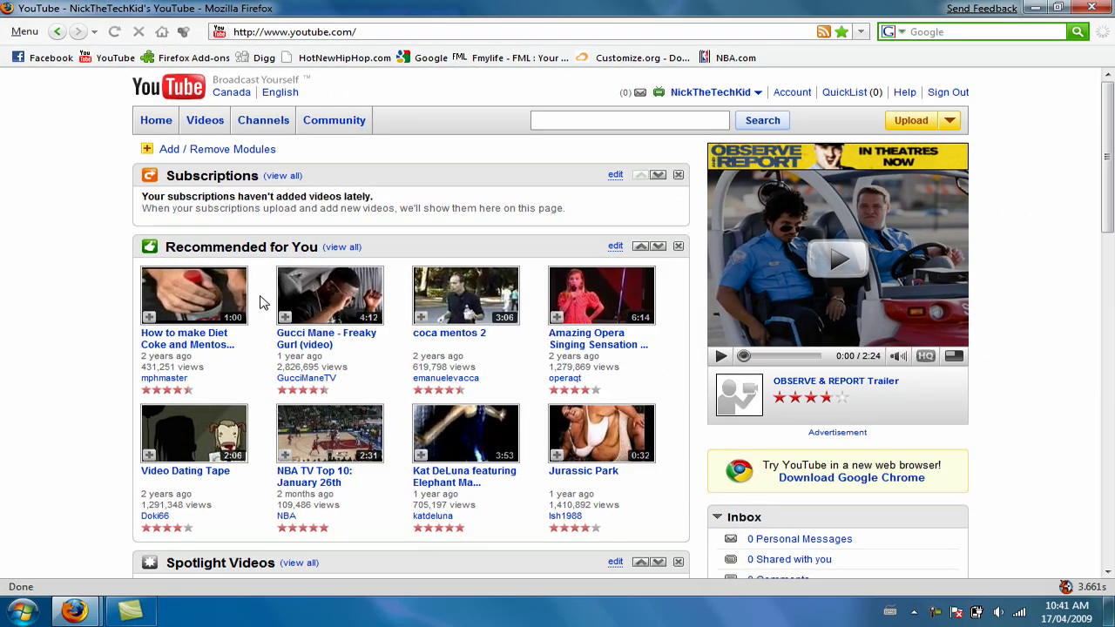
- Open the coca mentos 2 video and cancel its coca_mentos_2.flv download
{"action": "left_click", "coordinate": [480, 291]}
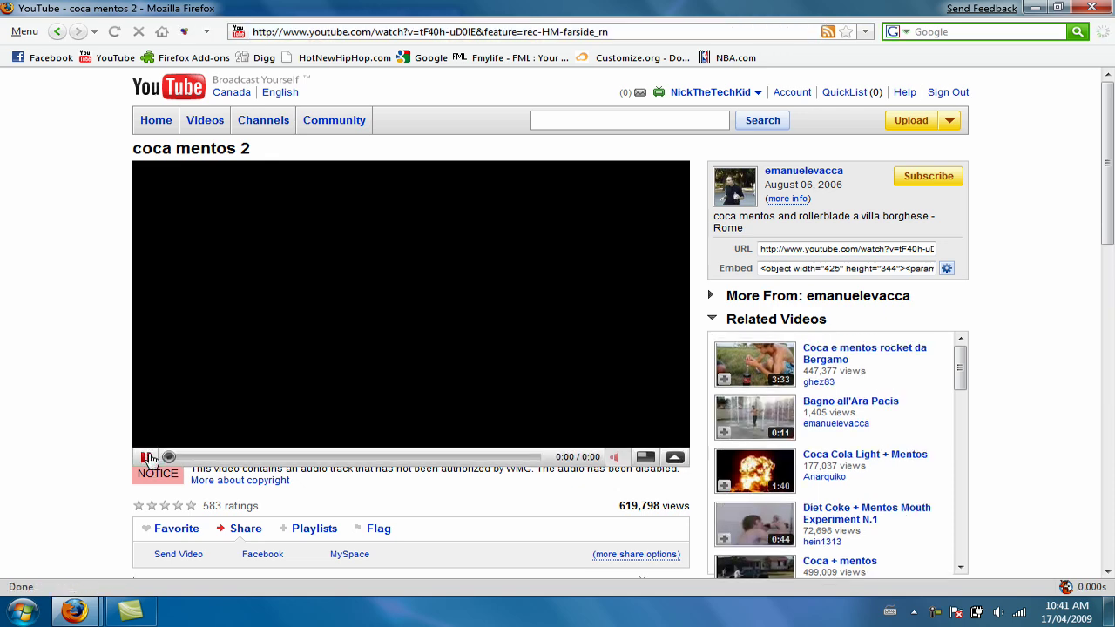
{"action": "mouse_move", "coordinate": [155, 161]}
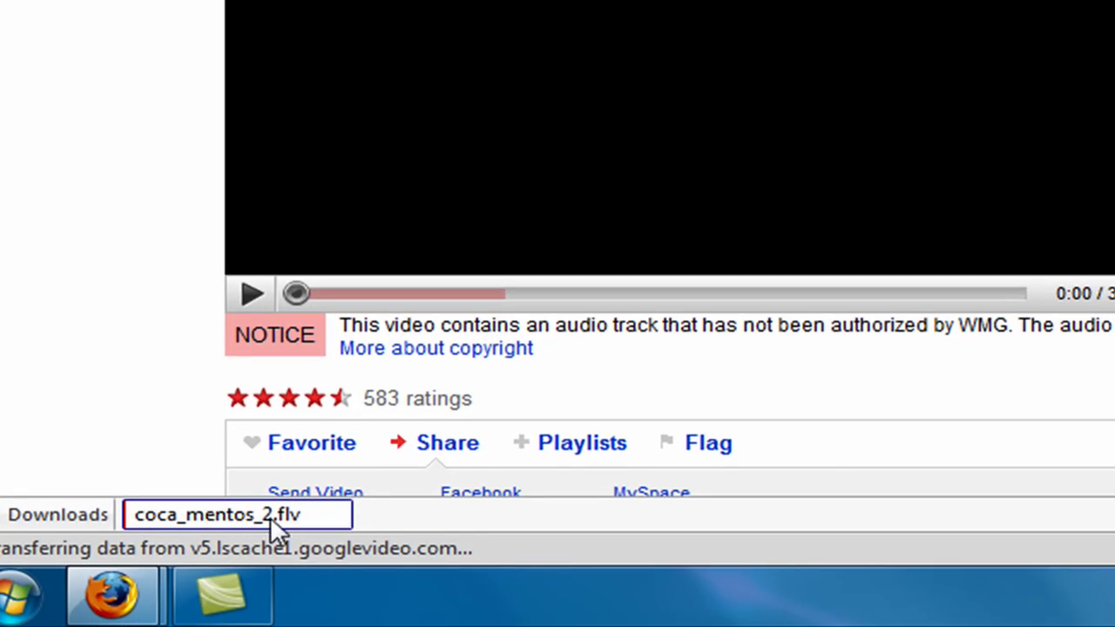
{"action": "mouse_move", "coordinate": [270, 516]}
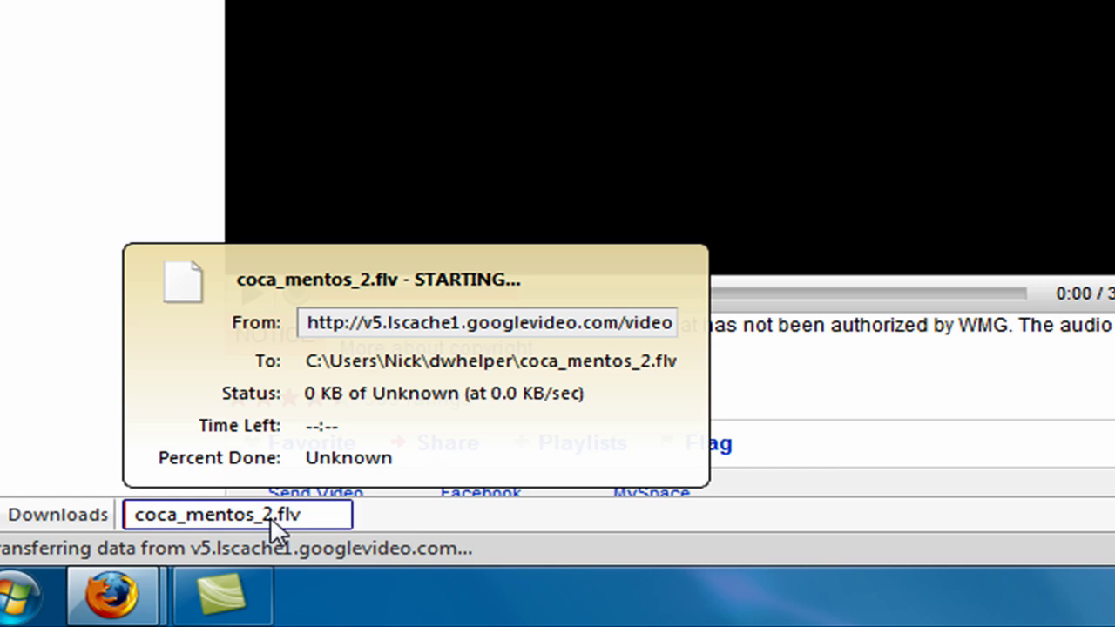
{"action": "right_click", "coordinate": [270, 516]}
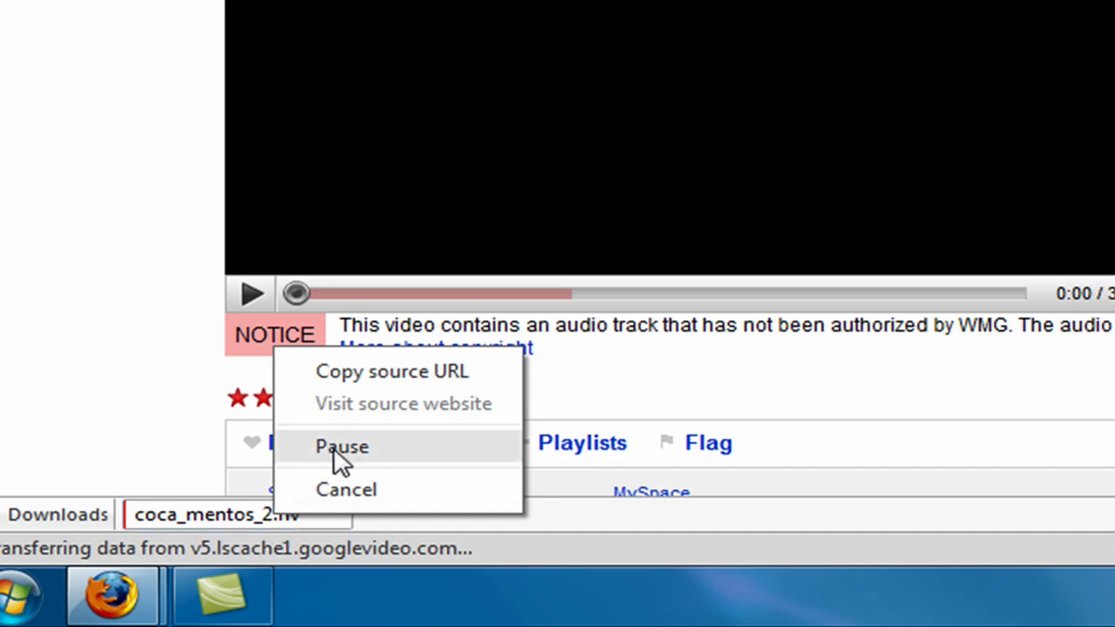
{"action": "left_click", "coordinate": [347, 490]}
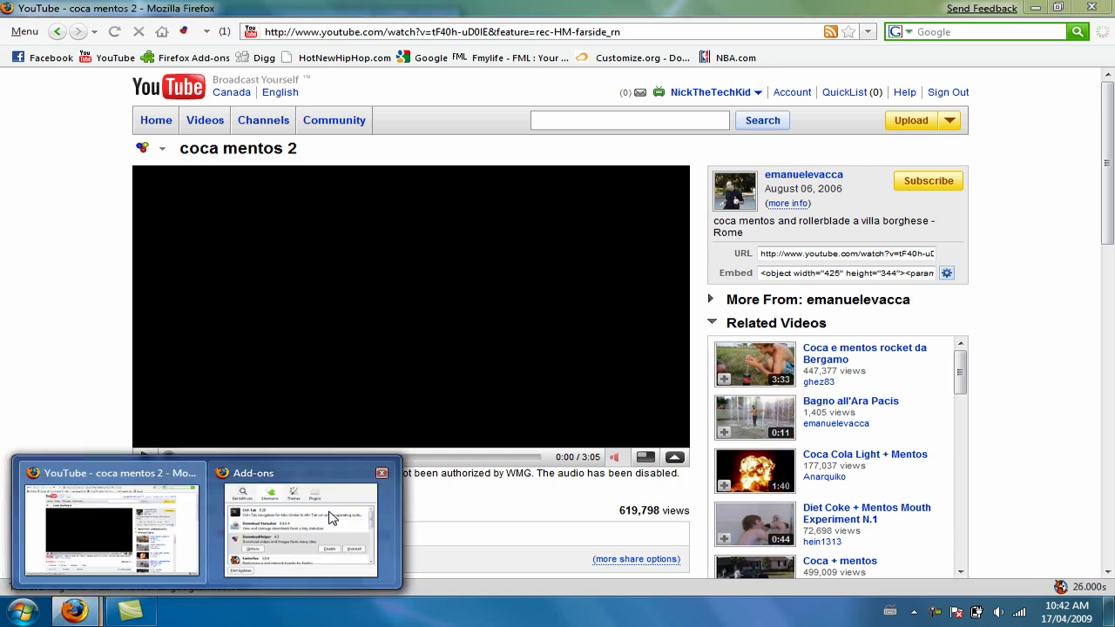
- Close the Add-ons manager window
{"action": "mouse_move", "coordinate": [74, 612]}
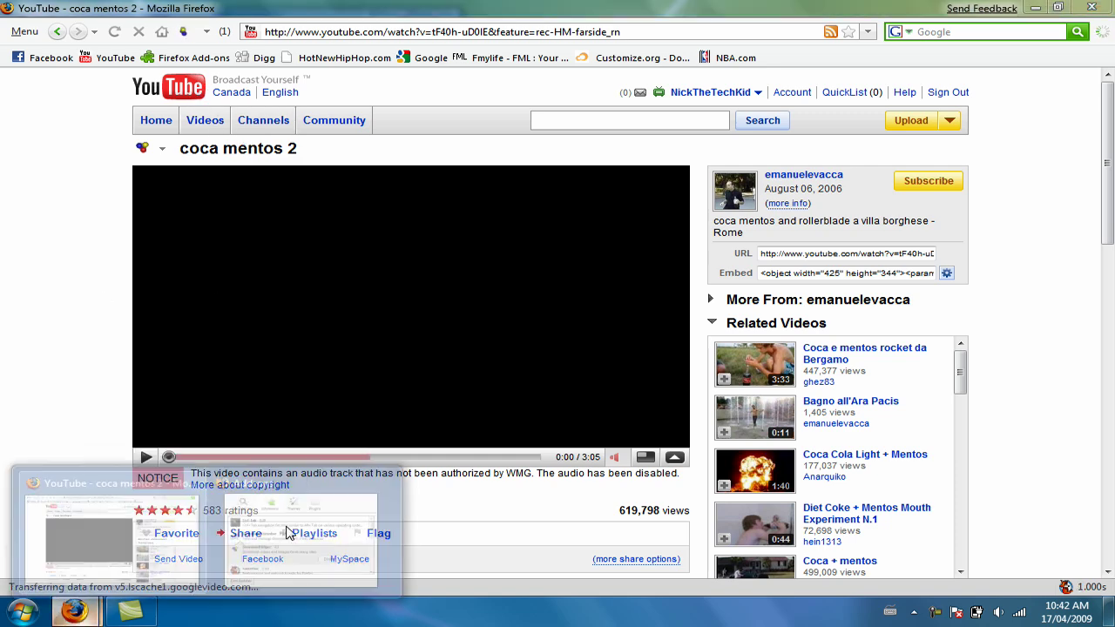
{"action": "left_click", "coordinate": [287, 533]}
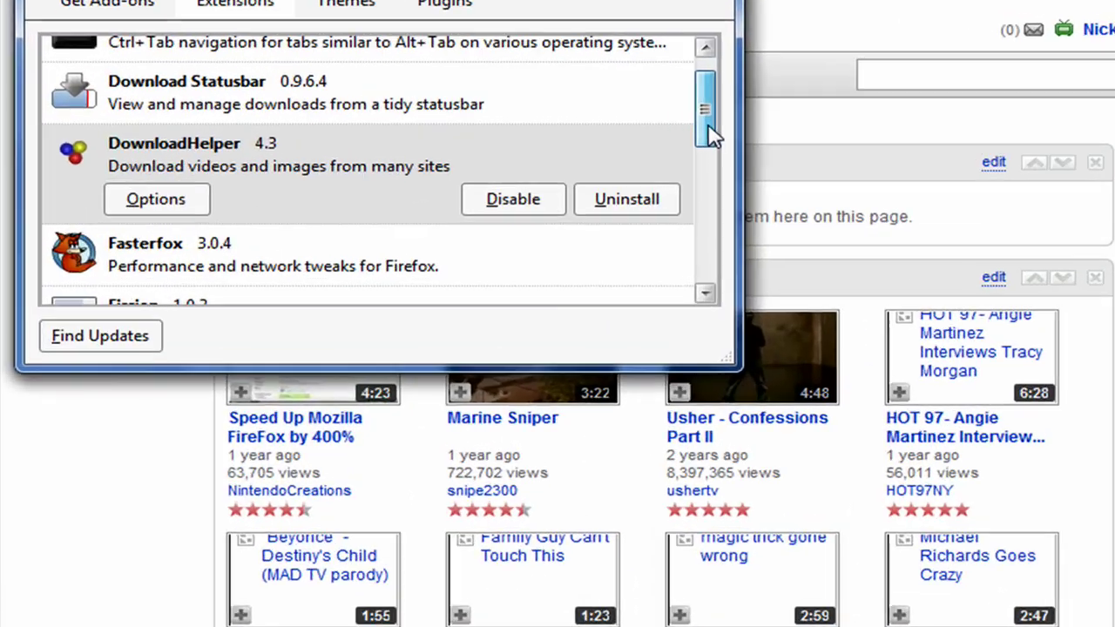
{"action": "scroll", "coordinate": [707, 135], "scroll_direction": "down", "scroll_amount": 1}
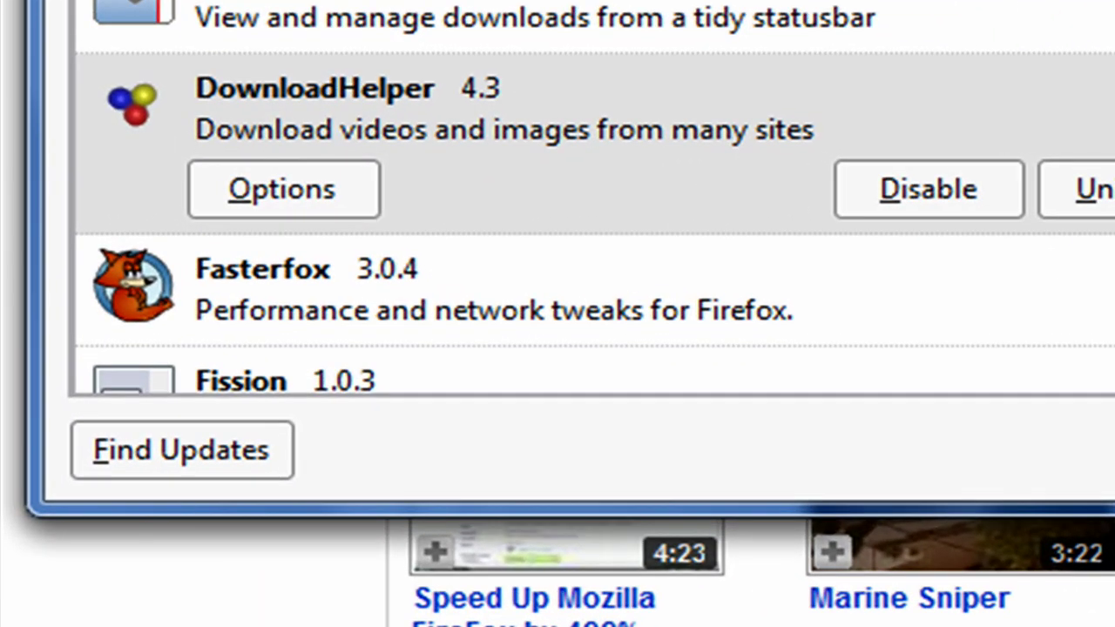
{"action": "key", "text": "alt+F4"}
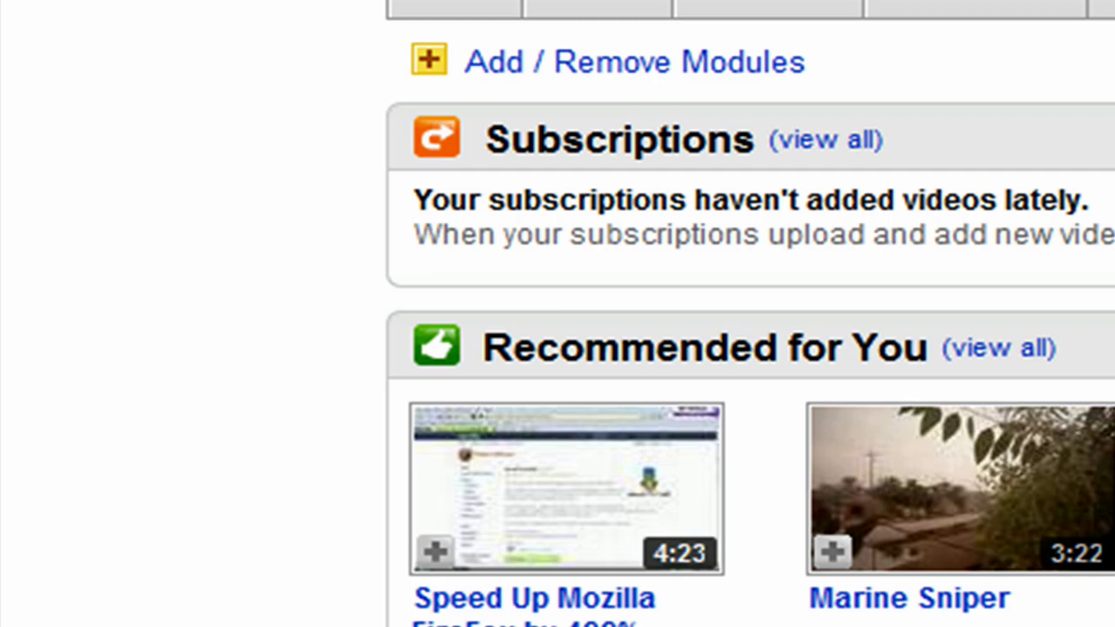
- Clear the browser cache from the Fasterfox page-load timer
{"action": "scroll", "coordinate": [749, 349], "scroll_direction": "down", "scroll_amount": 2}
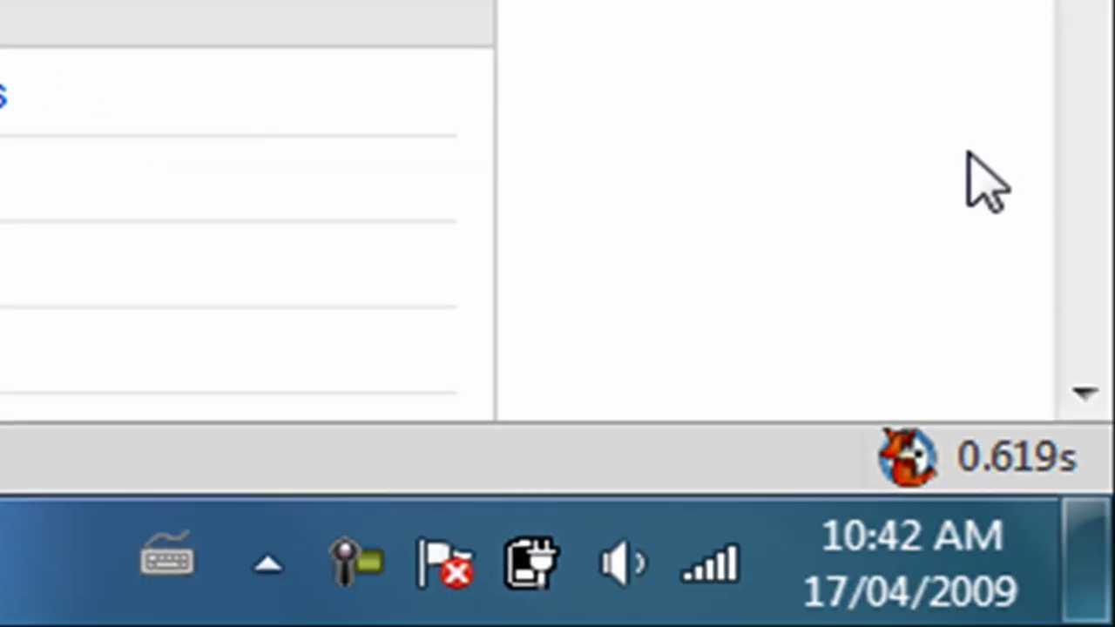
{"action": "right_click", "coordinate": [908, 455]}
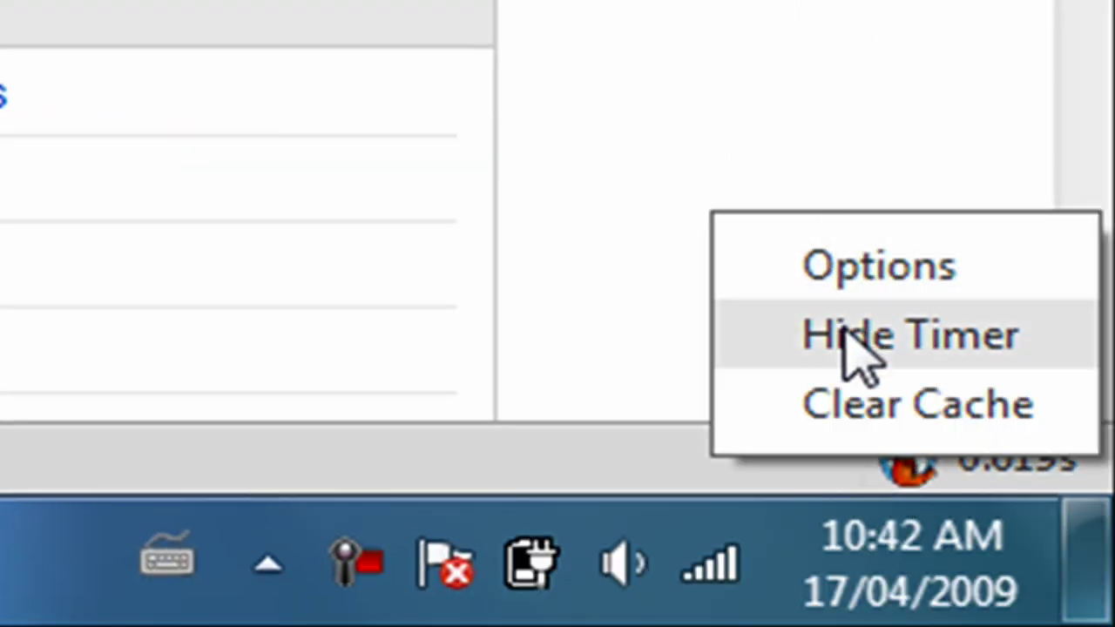
{"action": "left_click", "coordinate": [851, 401]}
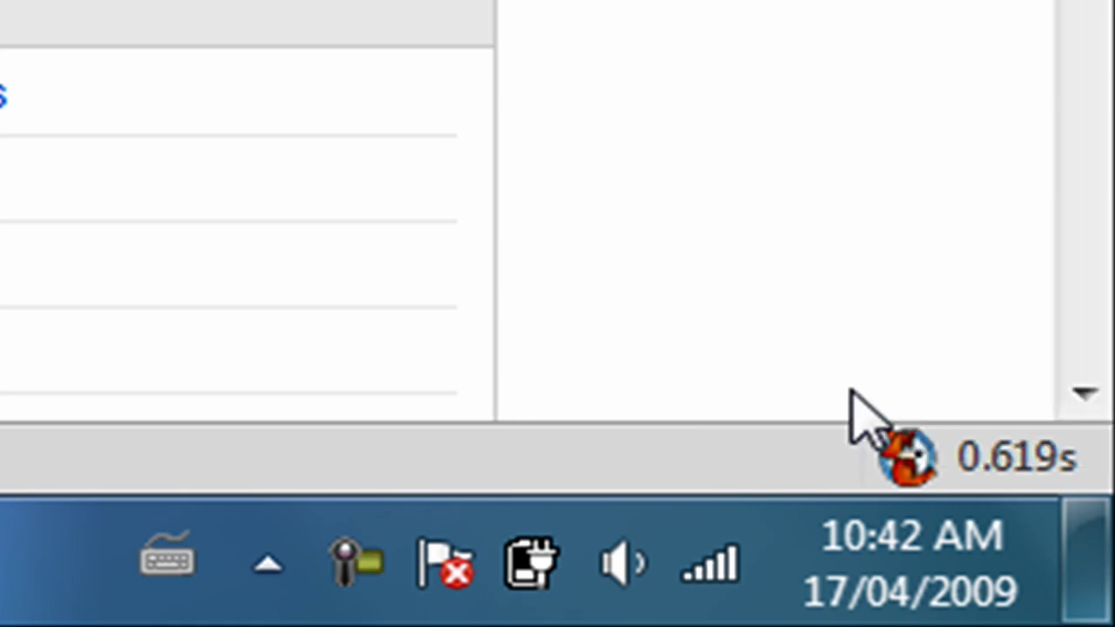
{"action": "right_click", "coordinate": [932, 449]}
- Set Fasterfox to its Turbo Charged preset and confirm with OK
{"action": "left_click", "coordinate": [793, 263]}
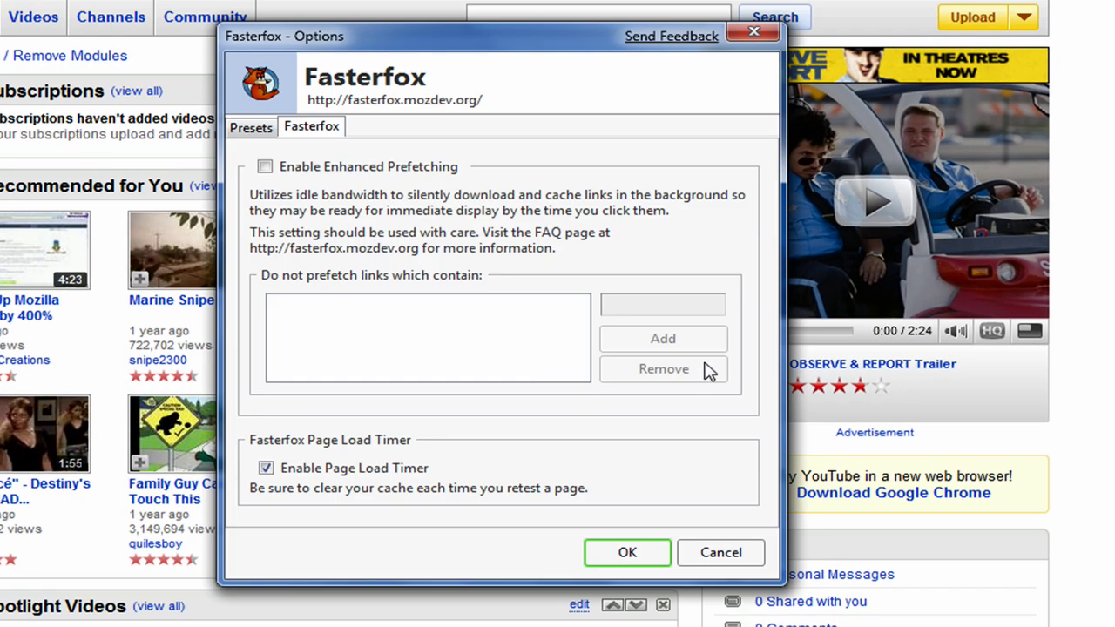
{"action": "left_click", "coordinate": [267, 128]}
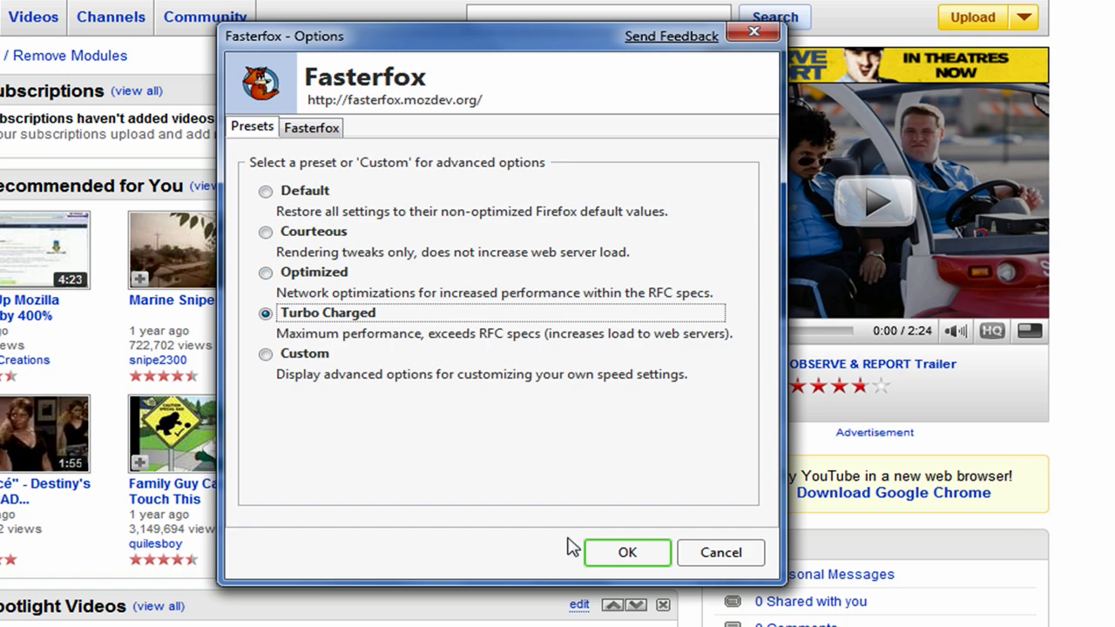
{"action": "left_click", "coordinate": [625, 552]}
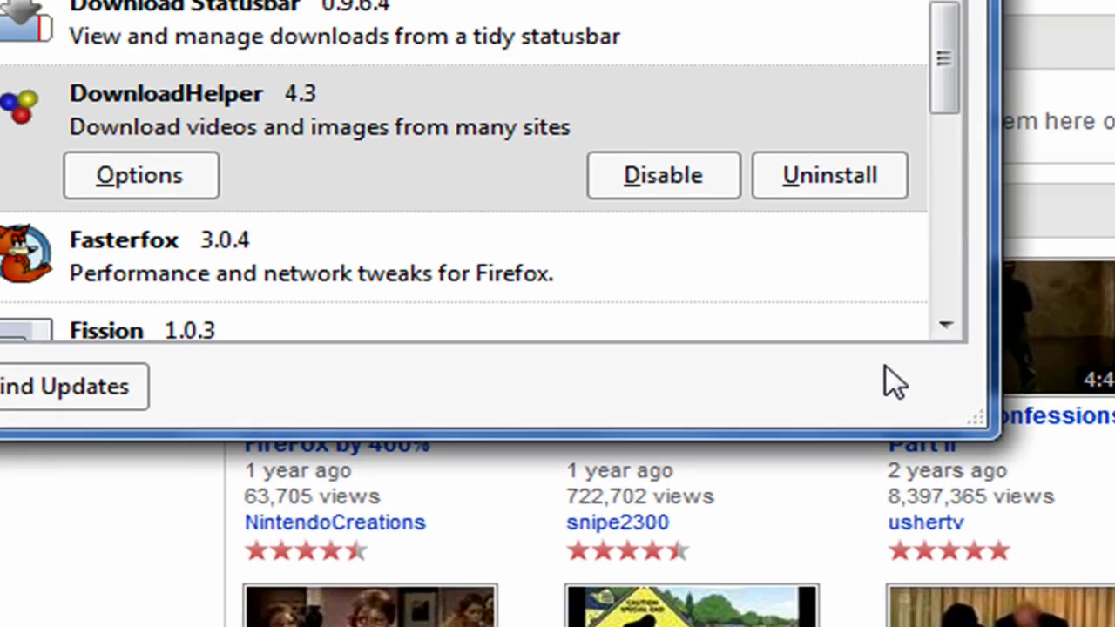
- Visit fmylife.com via the FML bookmark, then go back to YouTube
{"action": "scroll", "coordinate": [1037, 339], "scroll_direction": "down", "scroll_amount": 1}
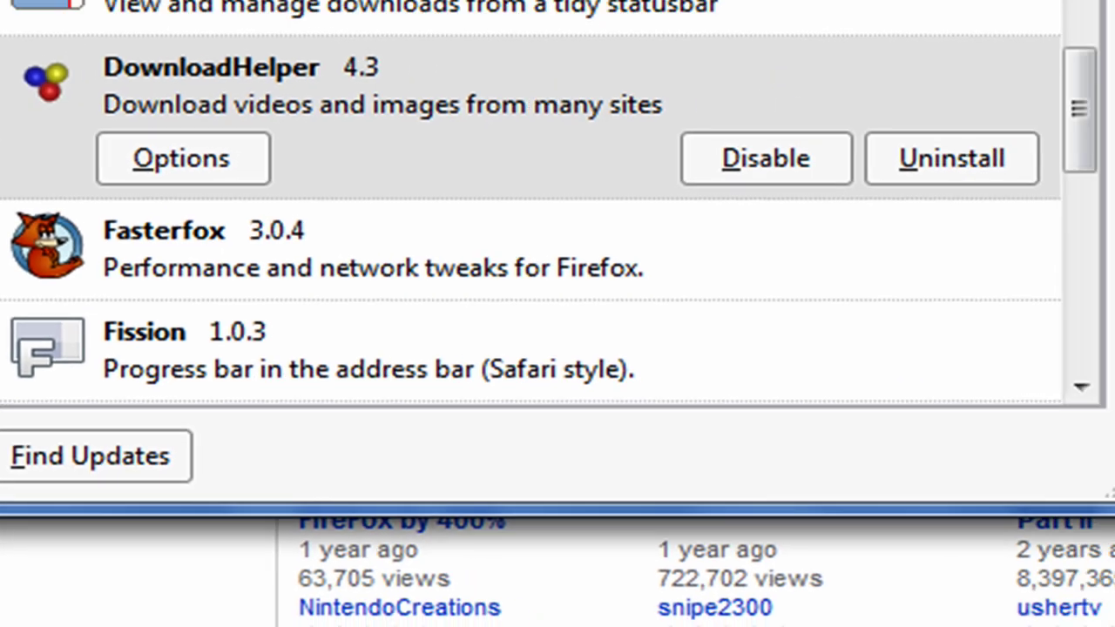
{"action": "left_click", "coordinate": [567, 105]}
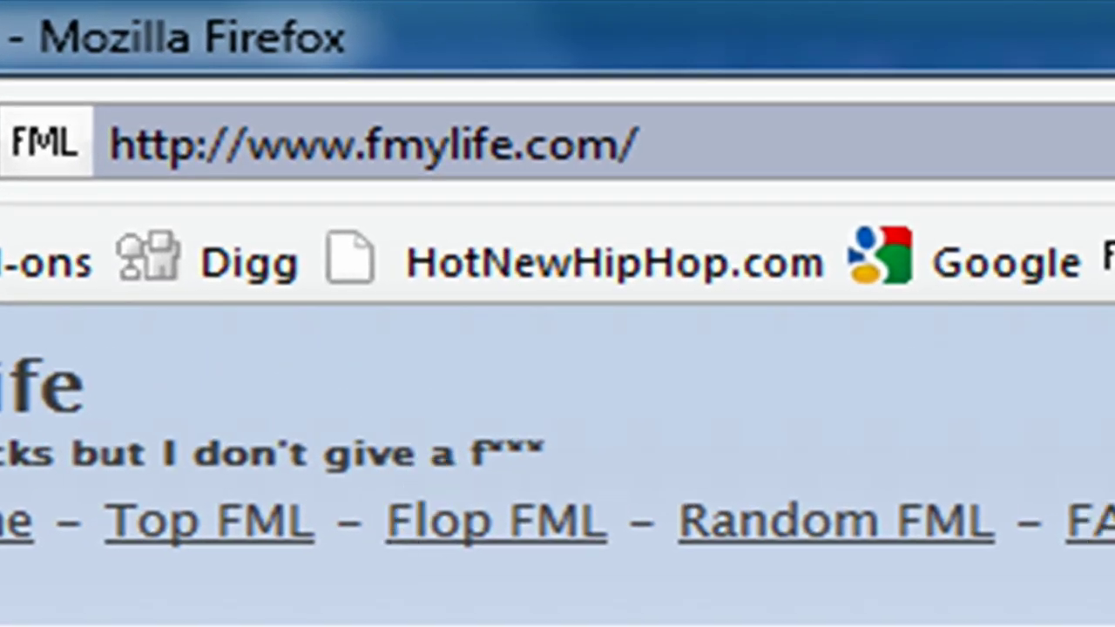
{"action": "key", "text": "alt+Left"}
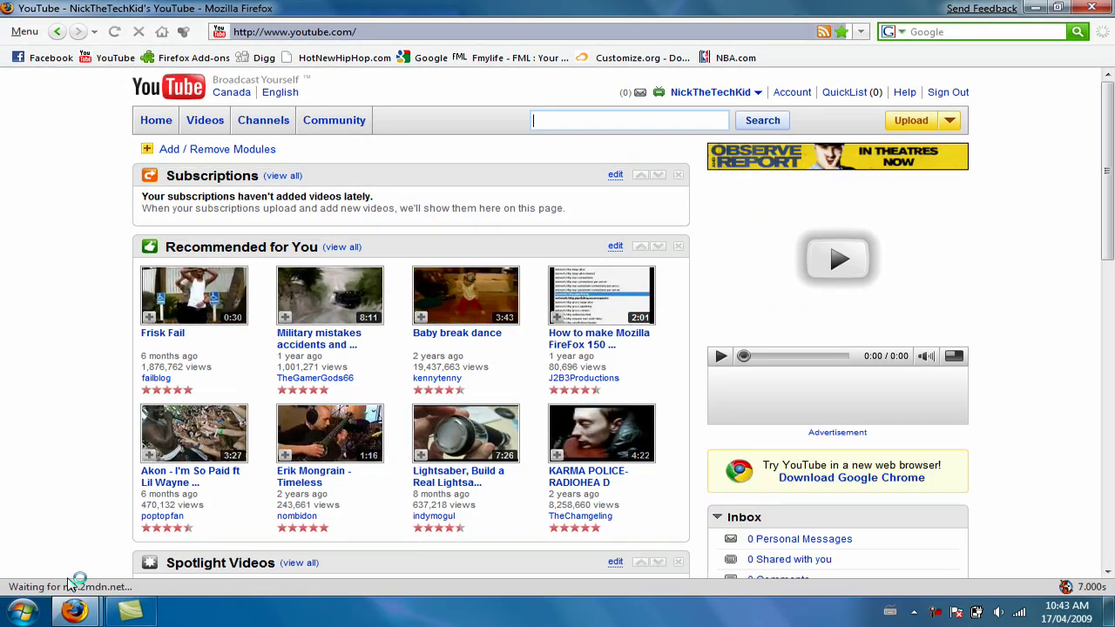
{"action": "mouse_move", "coordinate": [74, 611]}
{"action": "left_click", "coordinate": [259, 562]}
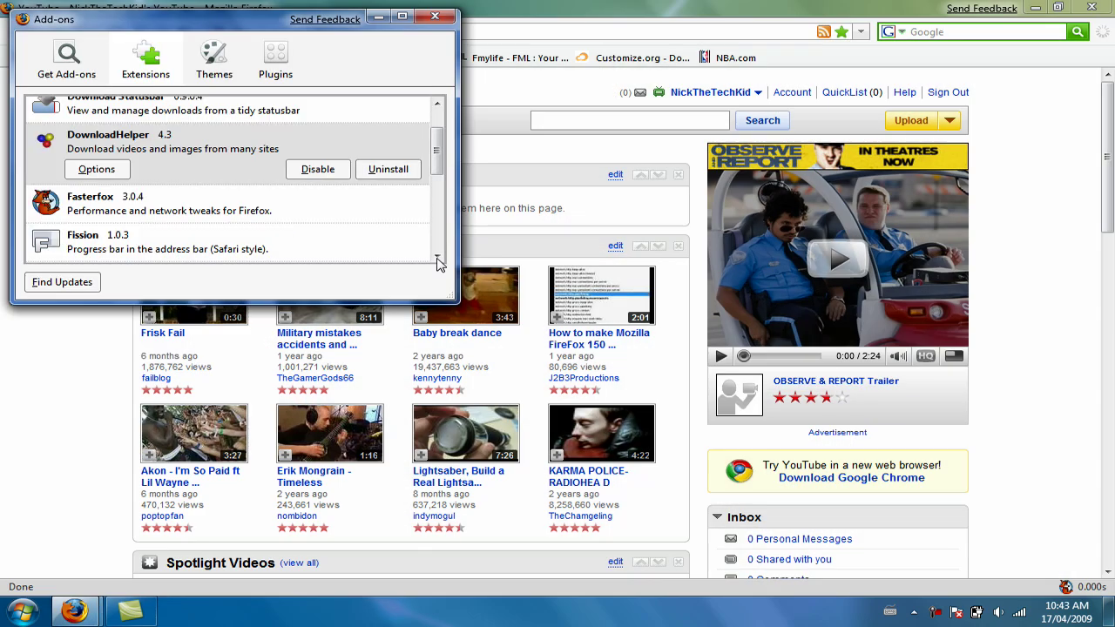
{"action": "left_click", "coordinate": [437, 259]}
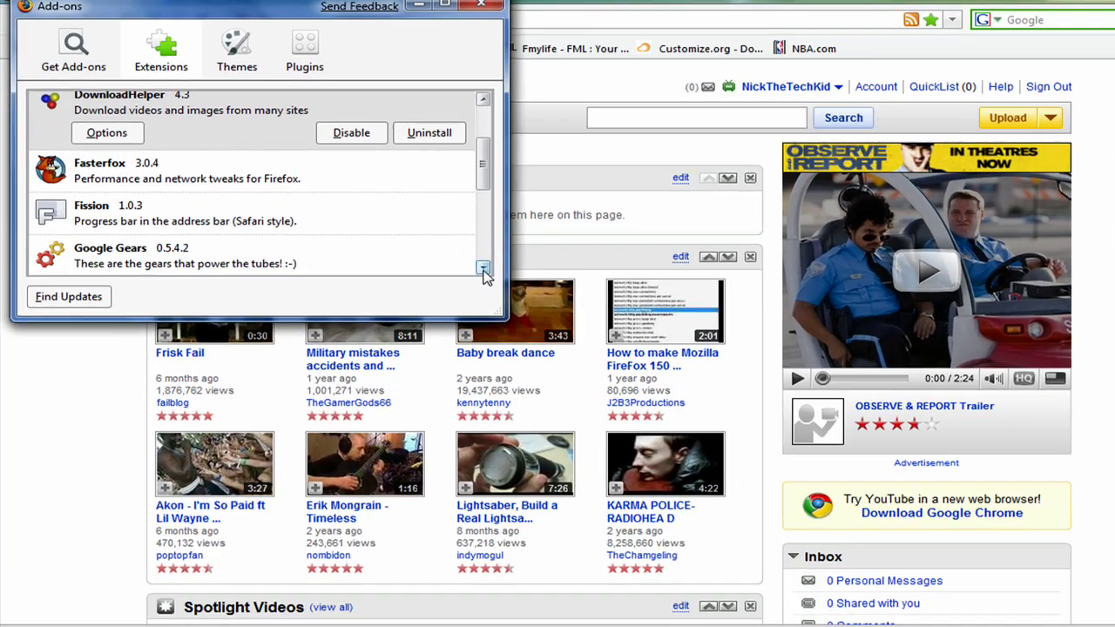
{"action": "left_click", "coordinate": [437, 259]}
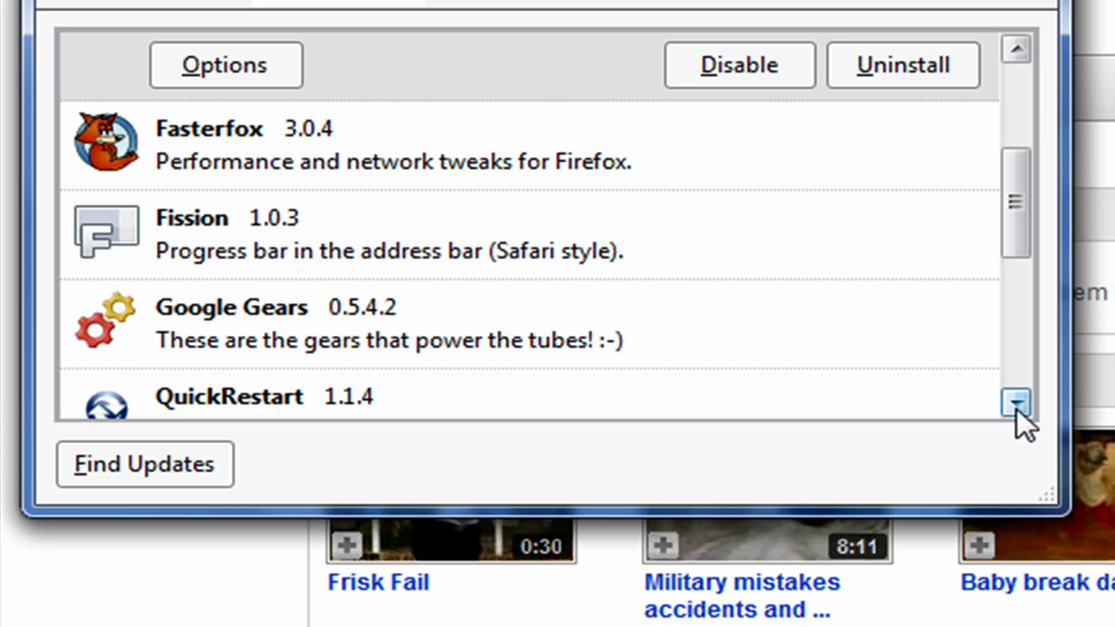
{"action": "left_click", "coordinate": [1017, 403]}
{"action": "left_click", "coordinate": [1017, 403]}
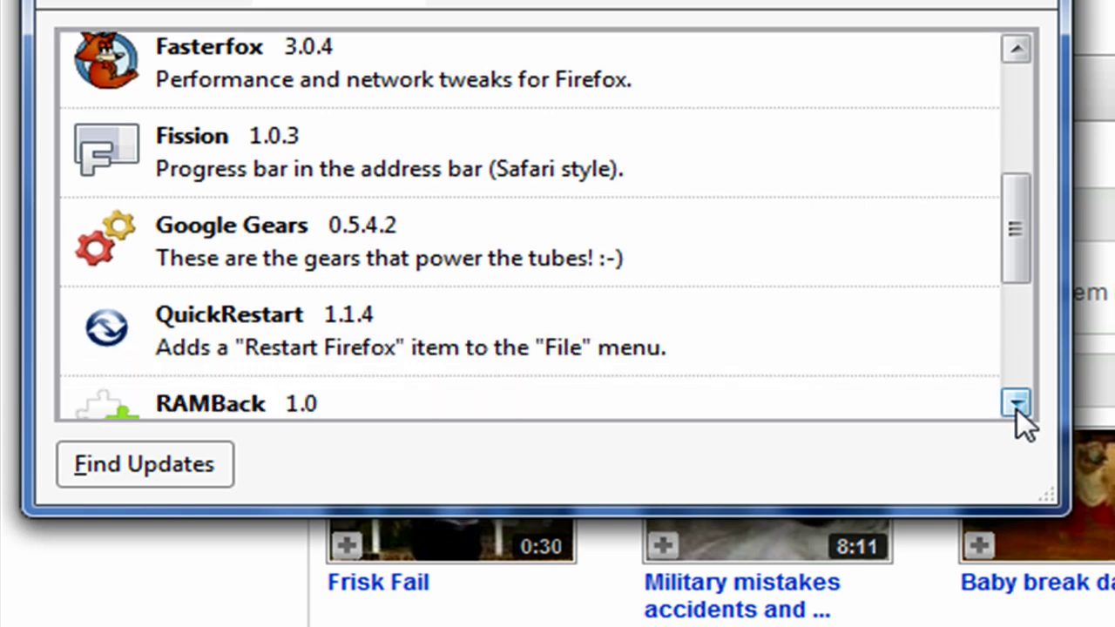
{"action": "left_click", "coordinate": [1098, 336]}
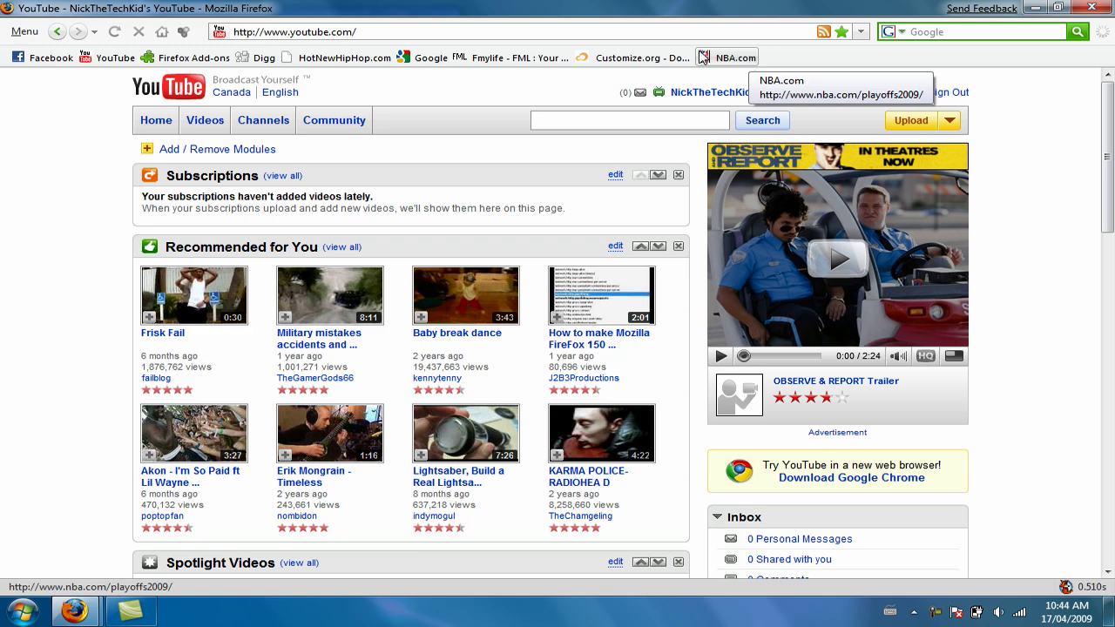
{"action": "left_click", "coordinate": [27, 33]}
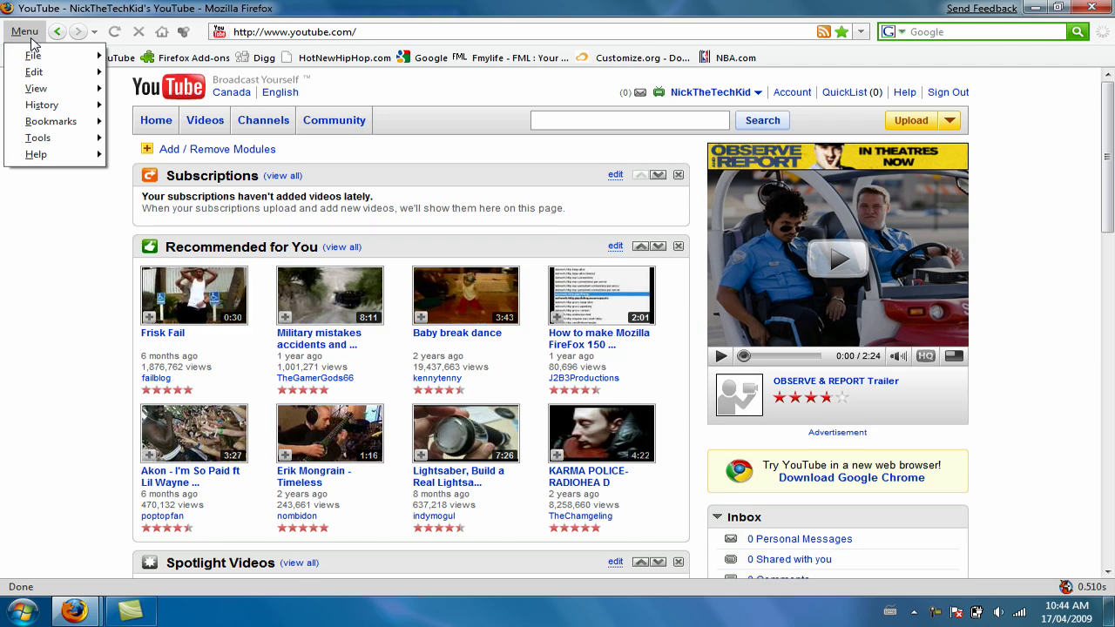
{"action": "mouse_move", "coordinate": [39, 55]}
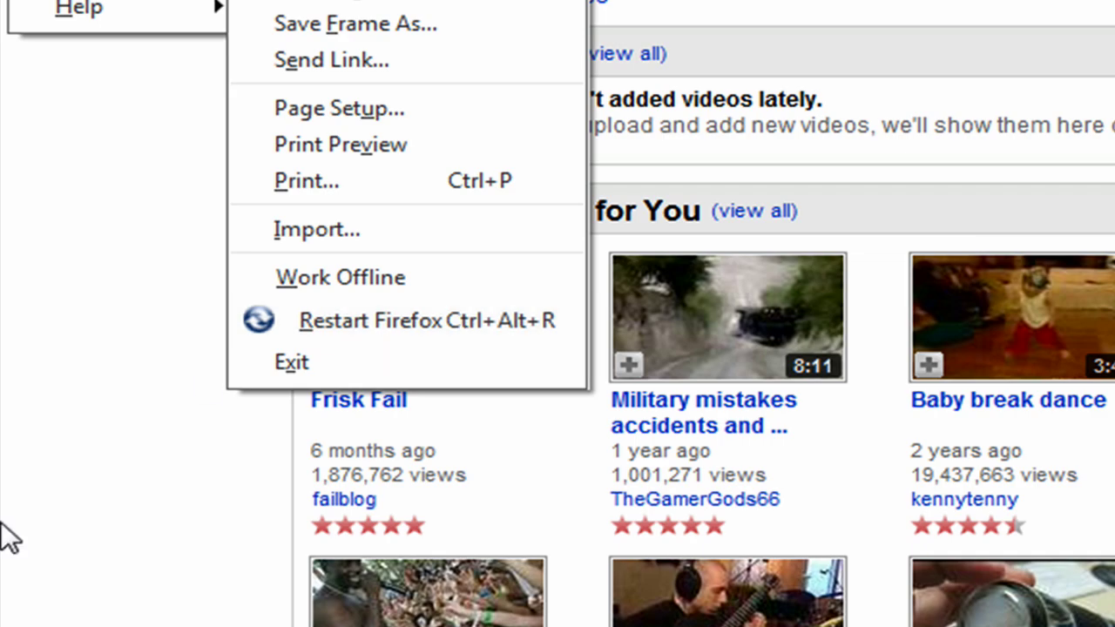
{"action": "left_click", "coordinate": [7, 535]}
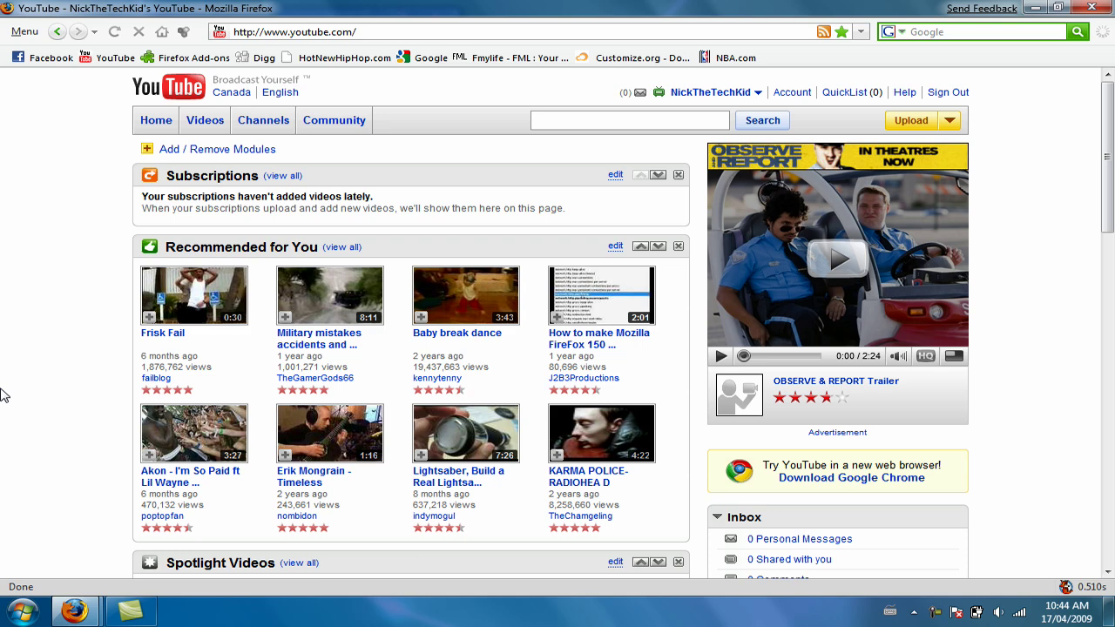
{"action": "mouse_move", "coordinate": [74, 610]}
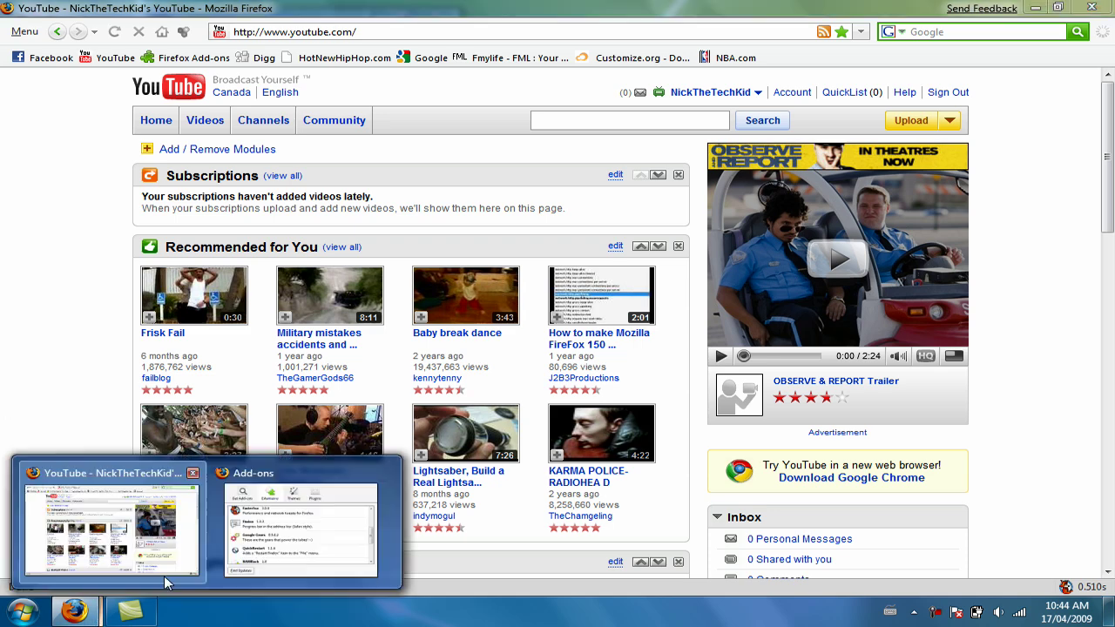
{"action": "left_click", "coordinate": [276, 552]}
{"action": "left_click", "coordinate": [439, 256]}
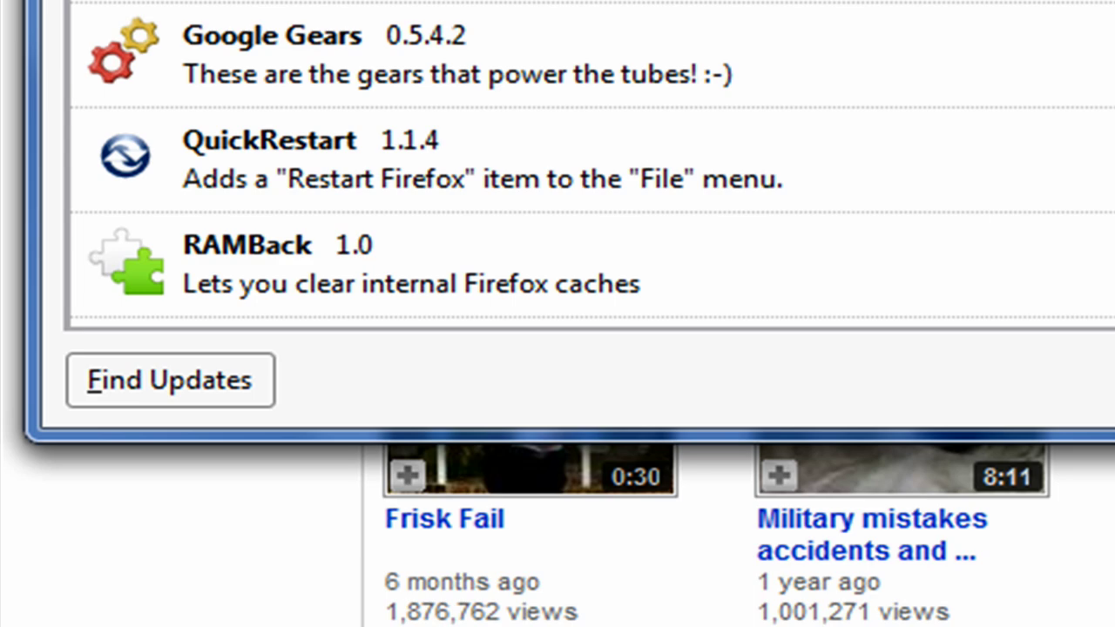
{"action": "scroll", "coordinate": [592, 164], "scroll_direction": "down", "scroll_amount": 2}
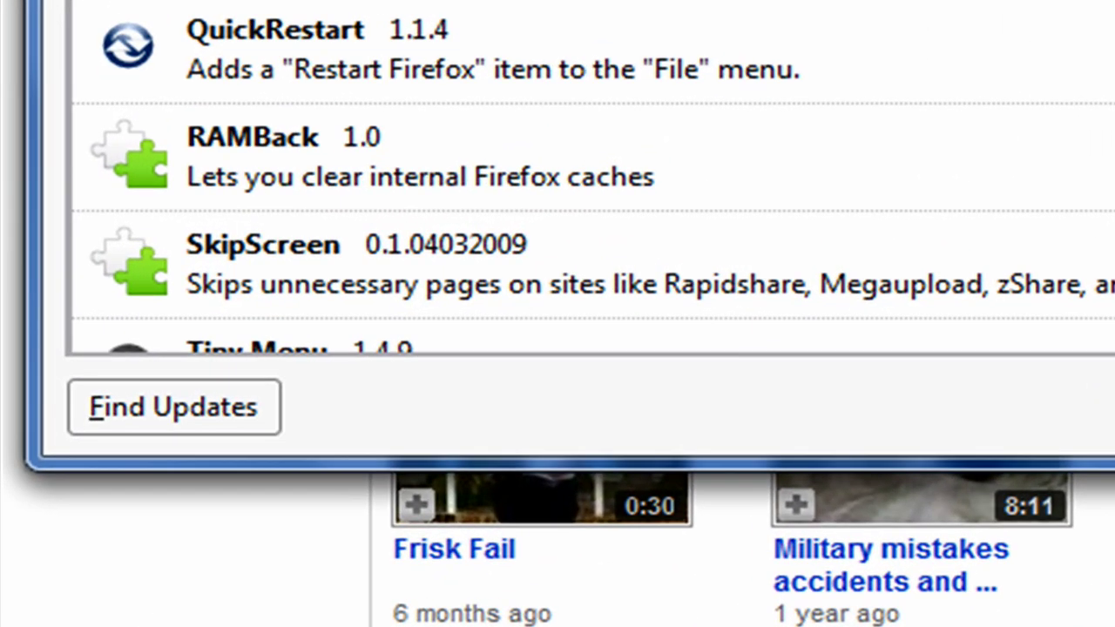
{"action": "scroll", "coordinate": [593, 174], "scroll_direction": "down", "scroll_amount": 3}
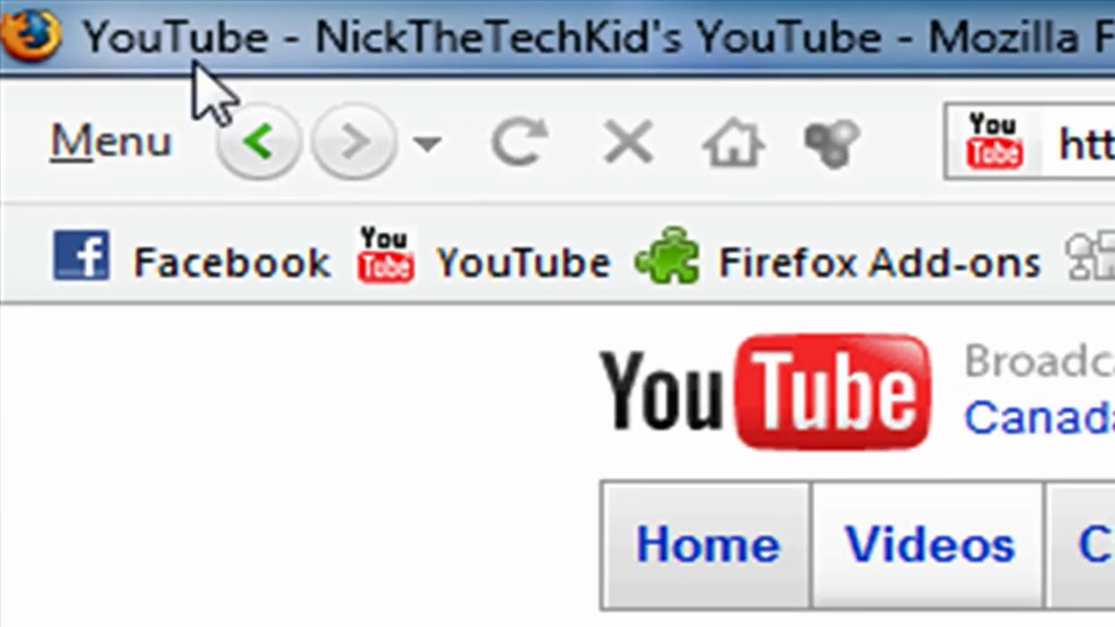
{"action": "left_click", "coordinate": [165, 161]}
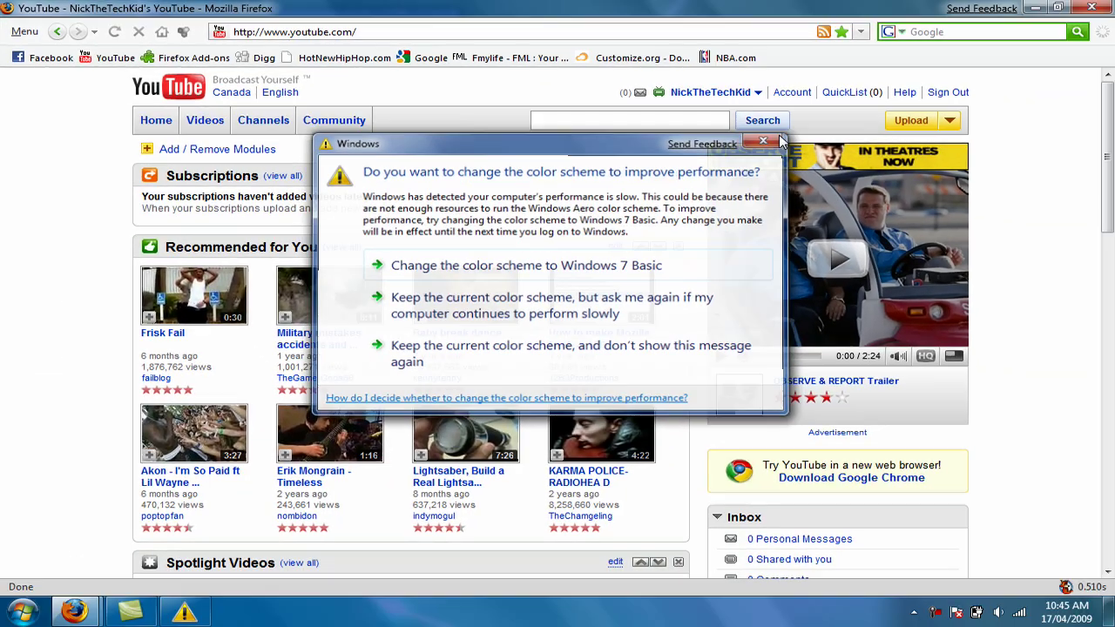
{"action": "key", "text": "Escape"}
{"action": "mouse_move", "coordinate": [87, 612]}
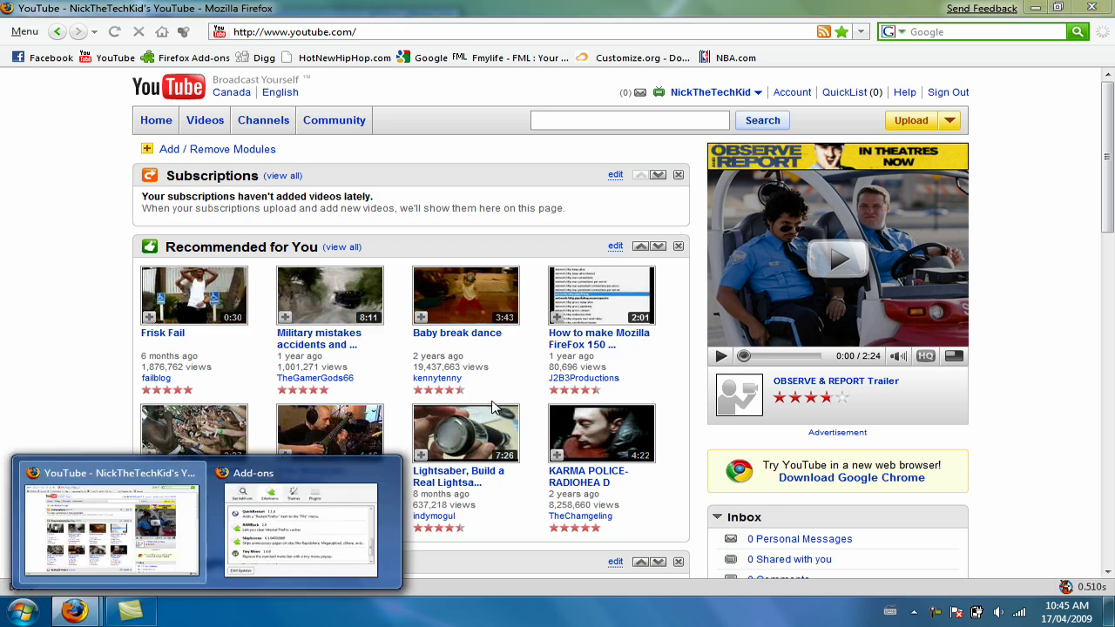
{"action": "left_click", "coordinate": [288, 518]}
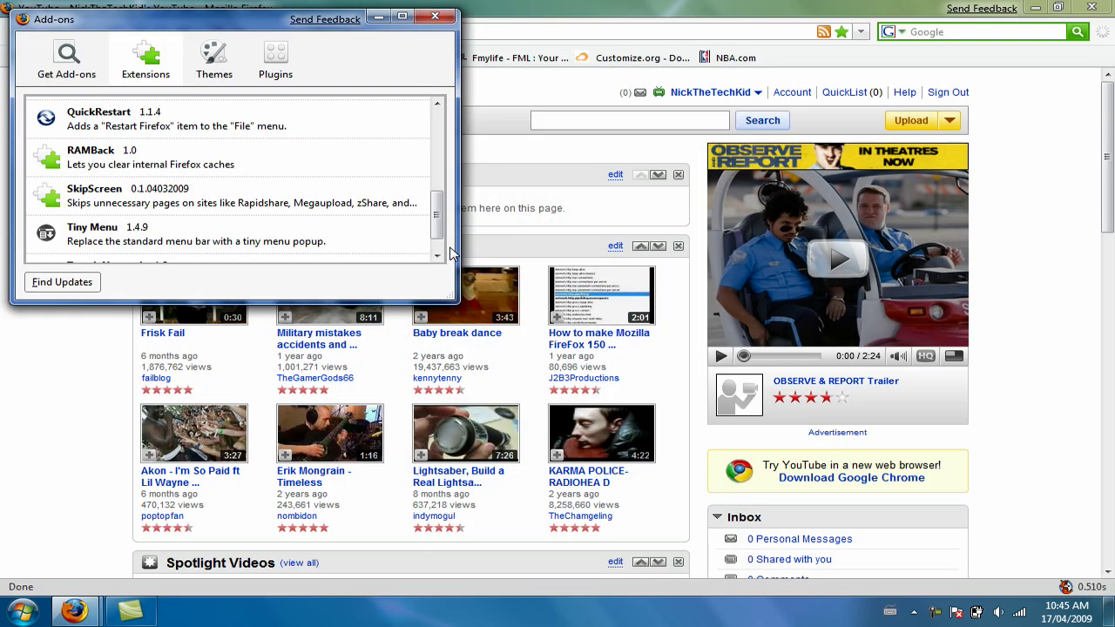
{"action": "left_click", "coordinate": [438, 255]}
{"action": "left_click", "coordinate": [438, 256]}
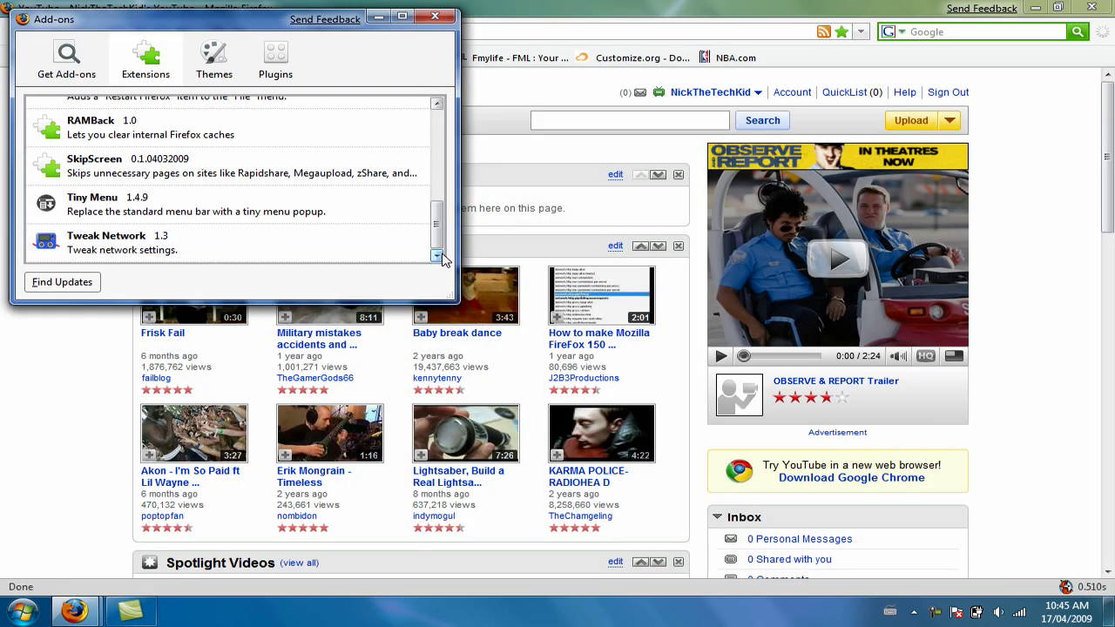
{"action": "left_click", "coordinate": [510, 233]}
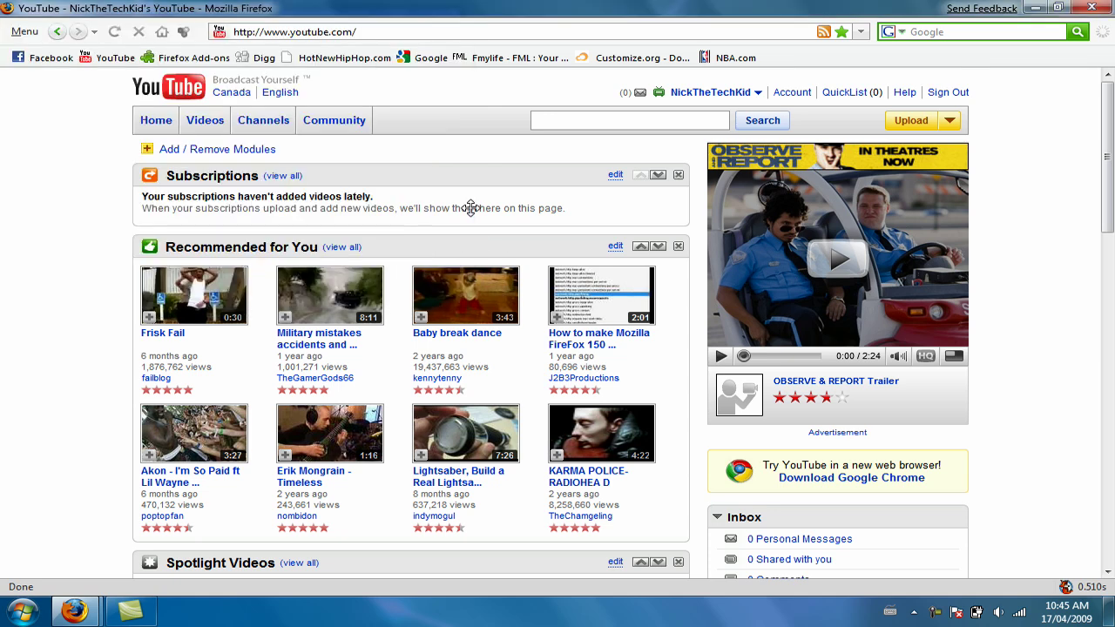
- Apply the Default Tweak Network Settings profile (48, 24, 8, 16 connections) and close it
{"action": "left_click", "coordinate": [25, 31]}
{"action": "mouse_move", "coordinate": [37, 138]}
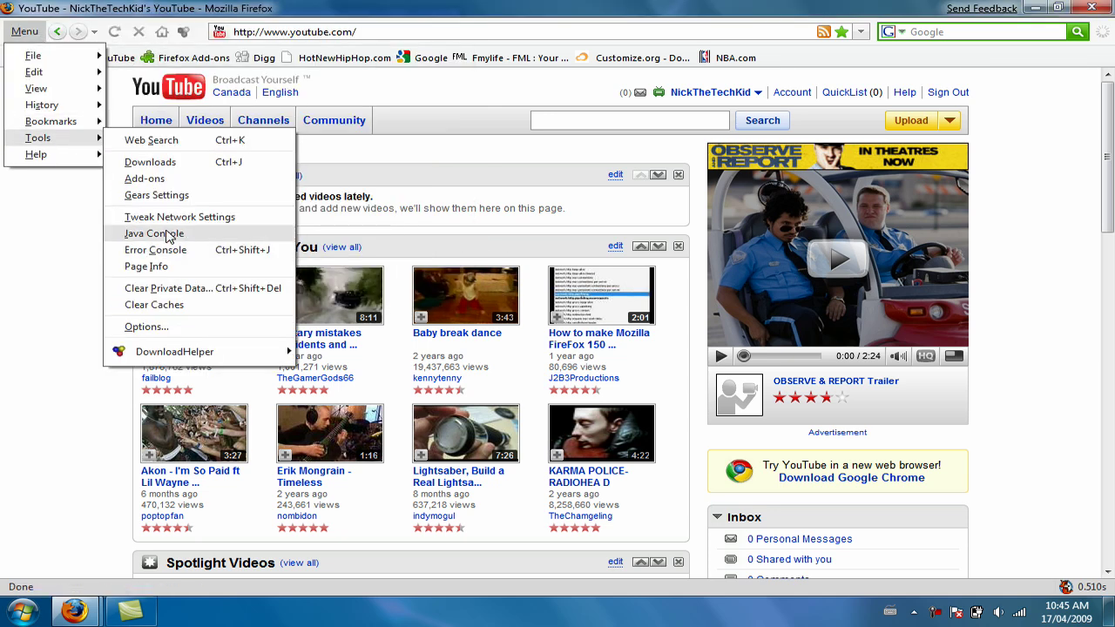
{"action": "left_click", "coordinate": [135, 217]}
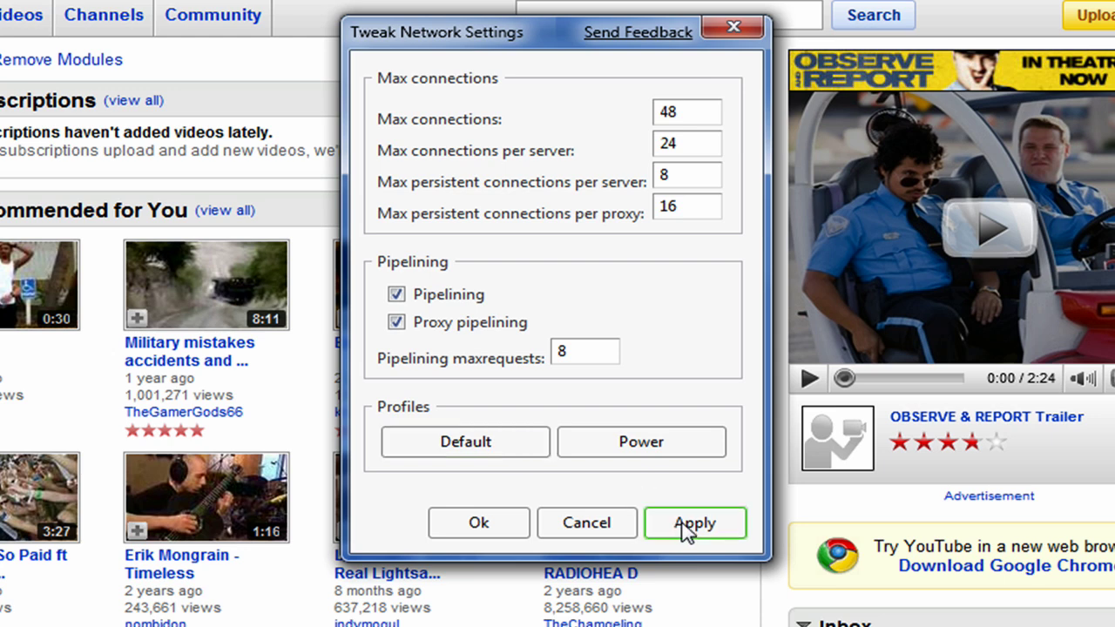
{"action": "left_click", "coordinate": [616, 449]}
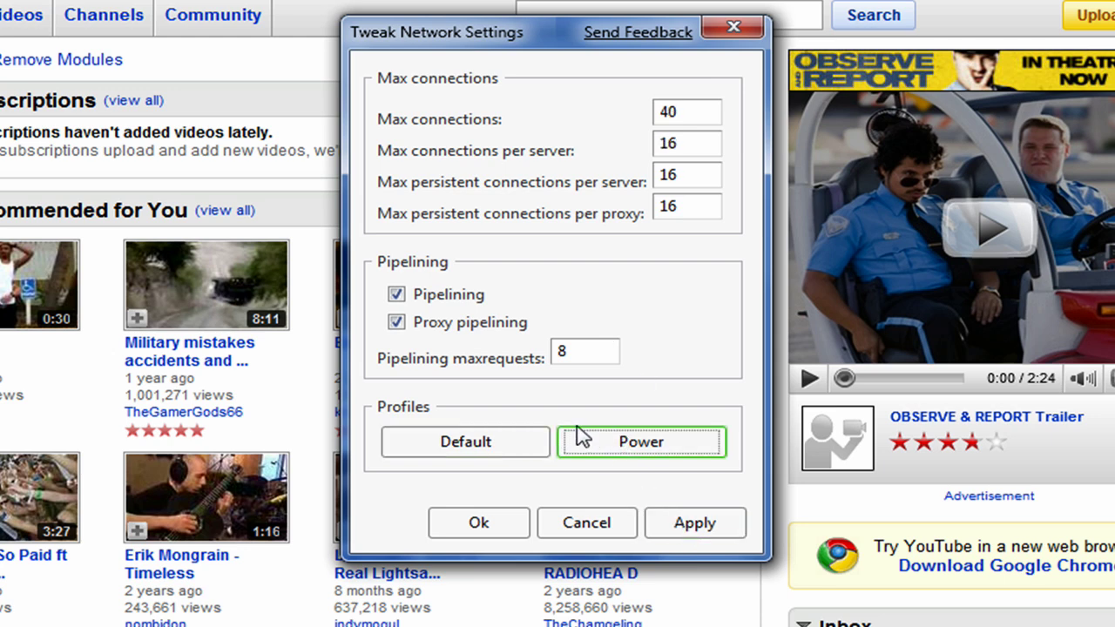
{"action": "left_click", "coordinate": [518, 455]}
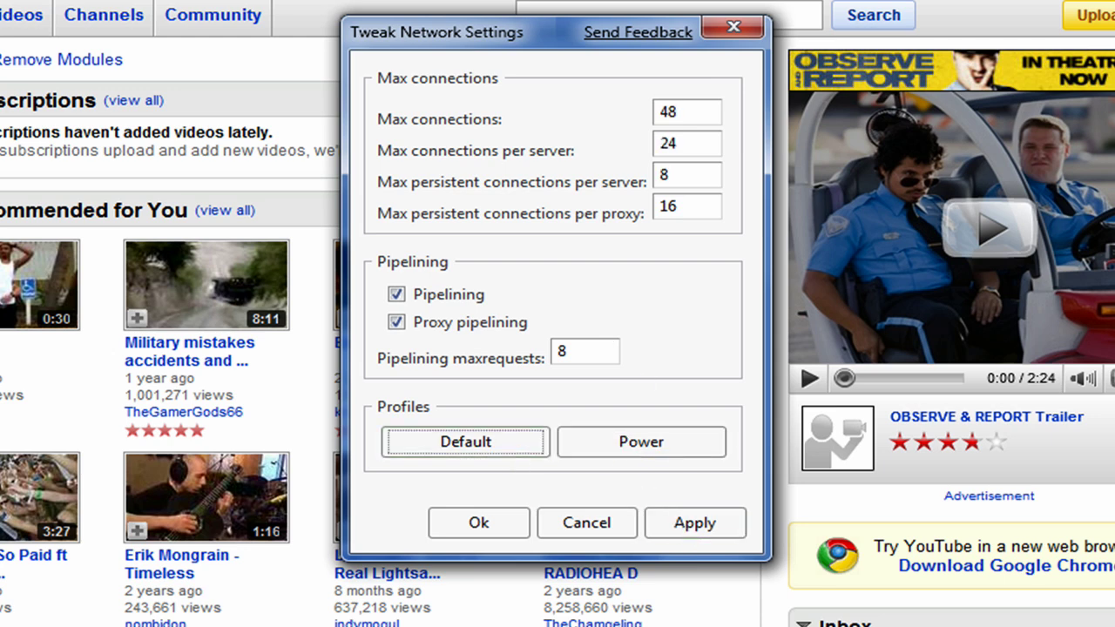
{"action": "left_click", "coordinate": [704, 527]}
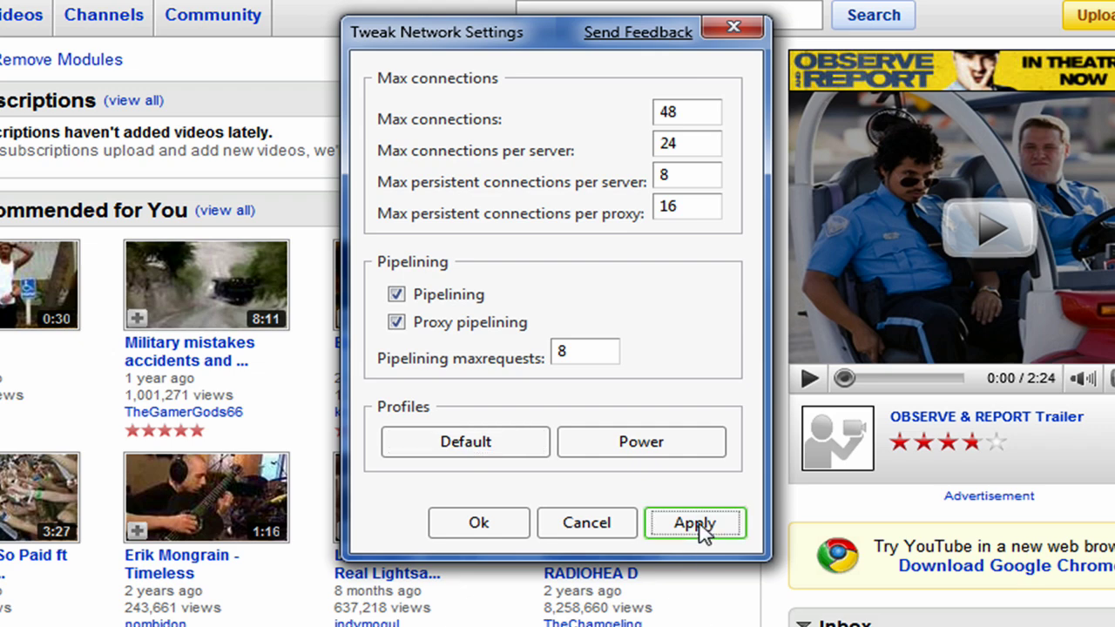
{"action": "left_click", "coordinate": [525, 533]}
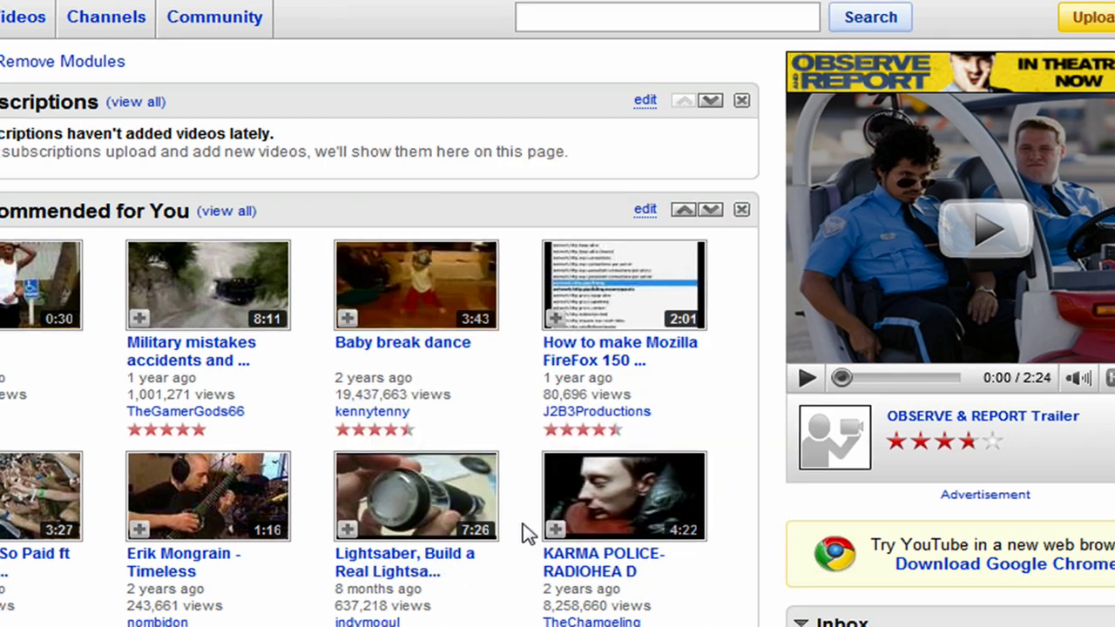